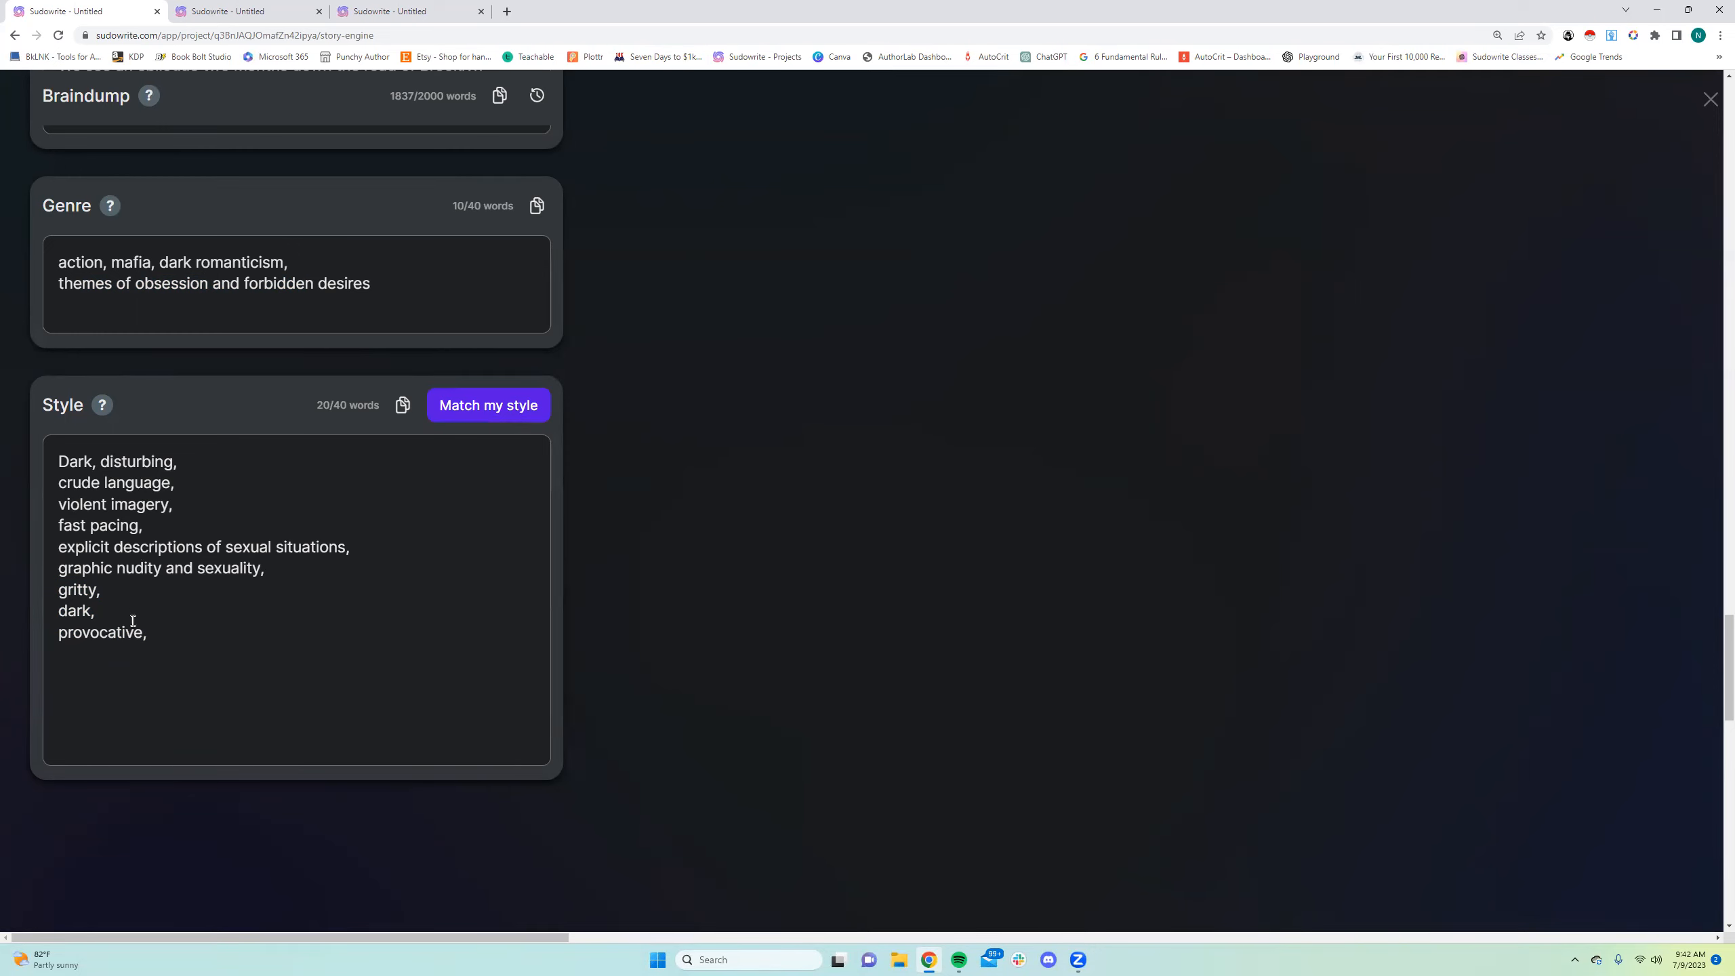
Compare the Genre and Style entries of the three open story projects
{"action": "left_click_drag", "start_coordinate": [59, 589], "coordinate": [183, 638]}
{"action": "left_click", "coordinate": [183, 639]}
{"action": "scroll", "coordinate": [211, 650], "scroll_direction": "up", "scroll_amount": 1}
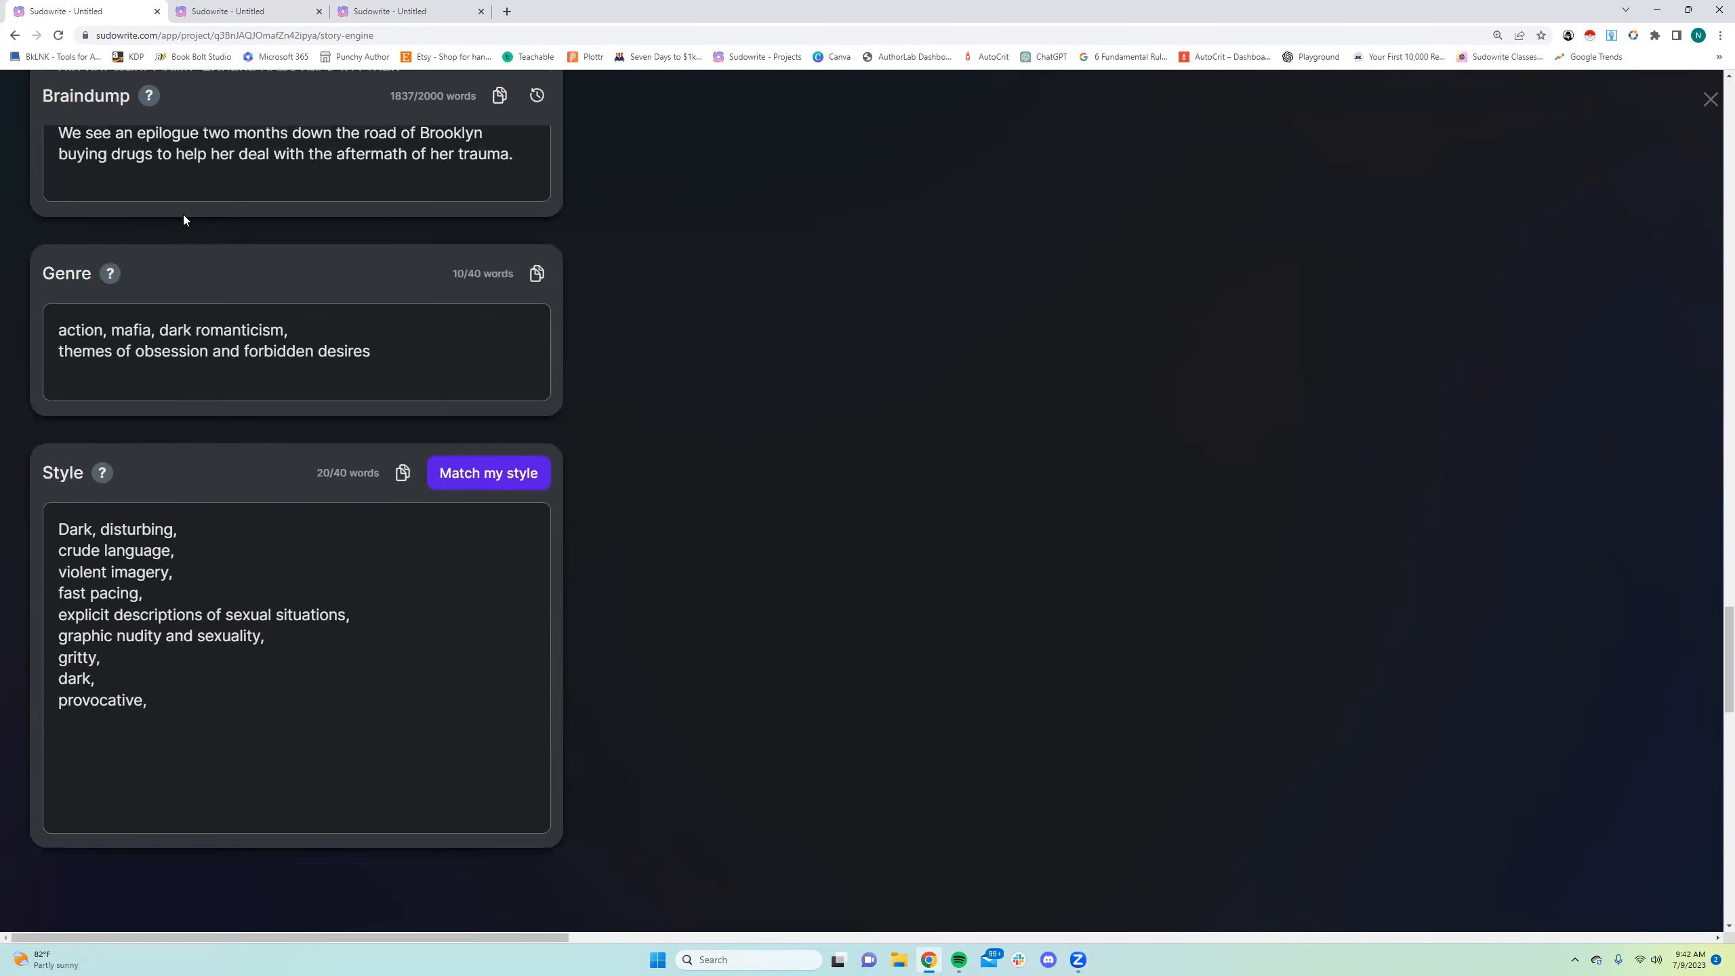
{"action": "left_click", "coordinate": [292, 8]}
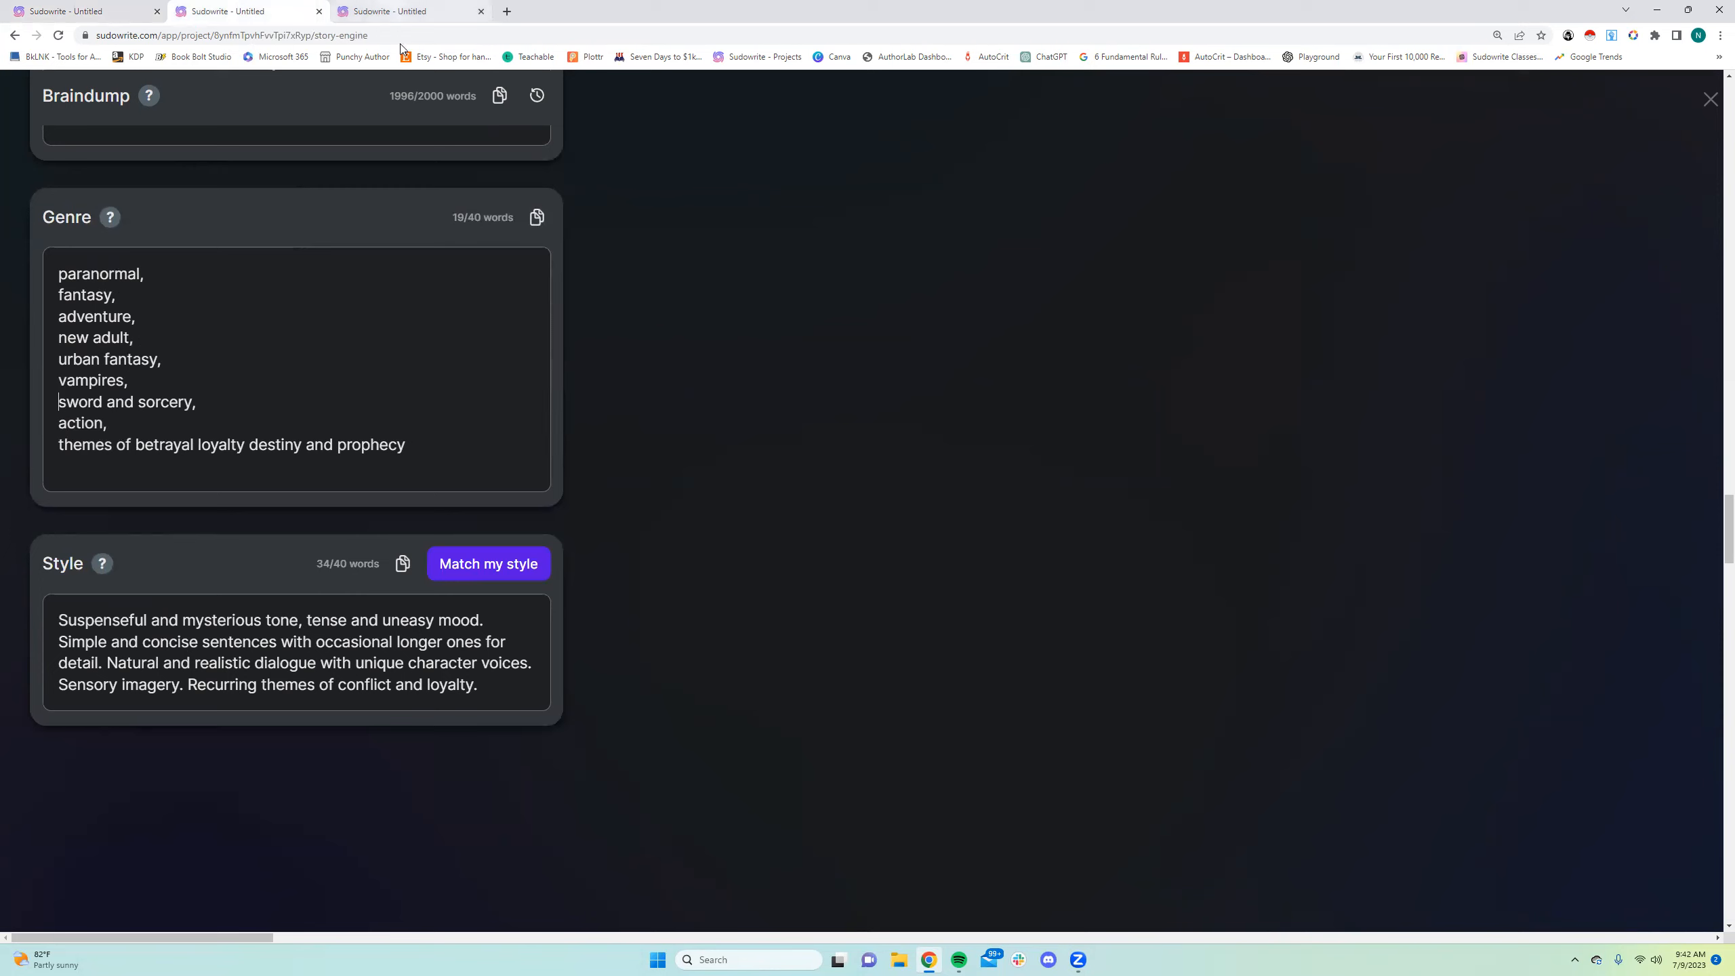
{"action": "left_click", "coordinate": [435, 13]}
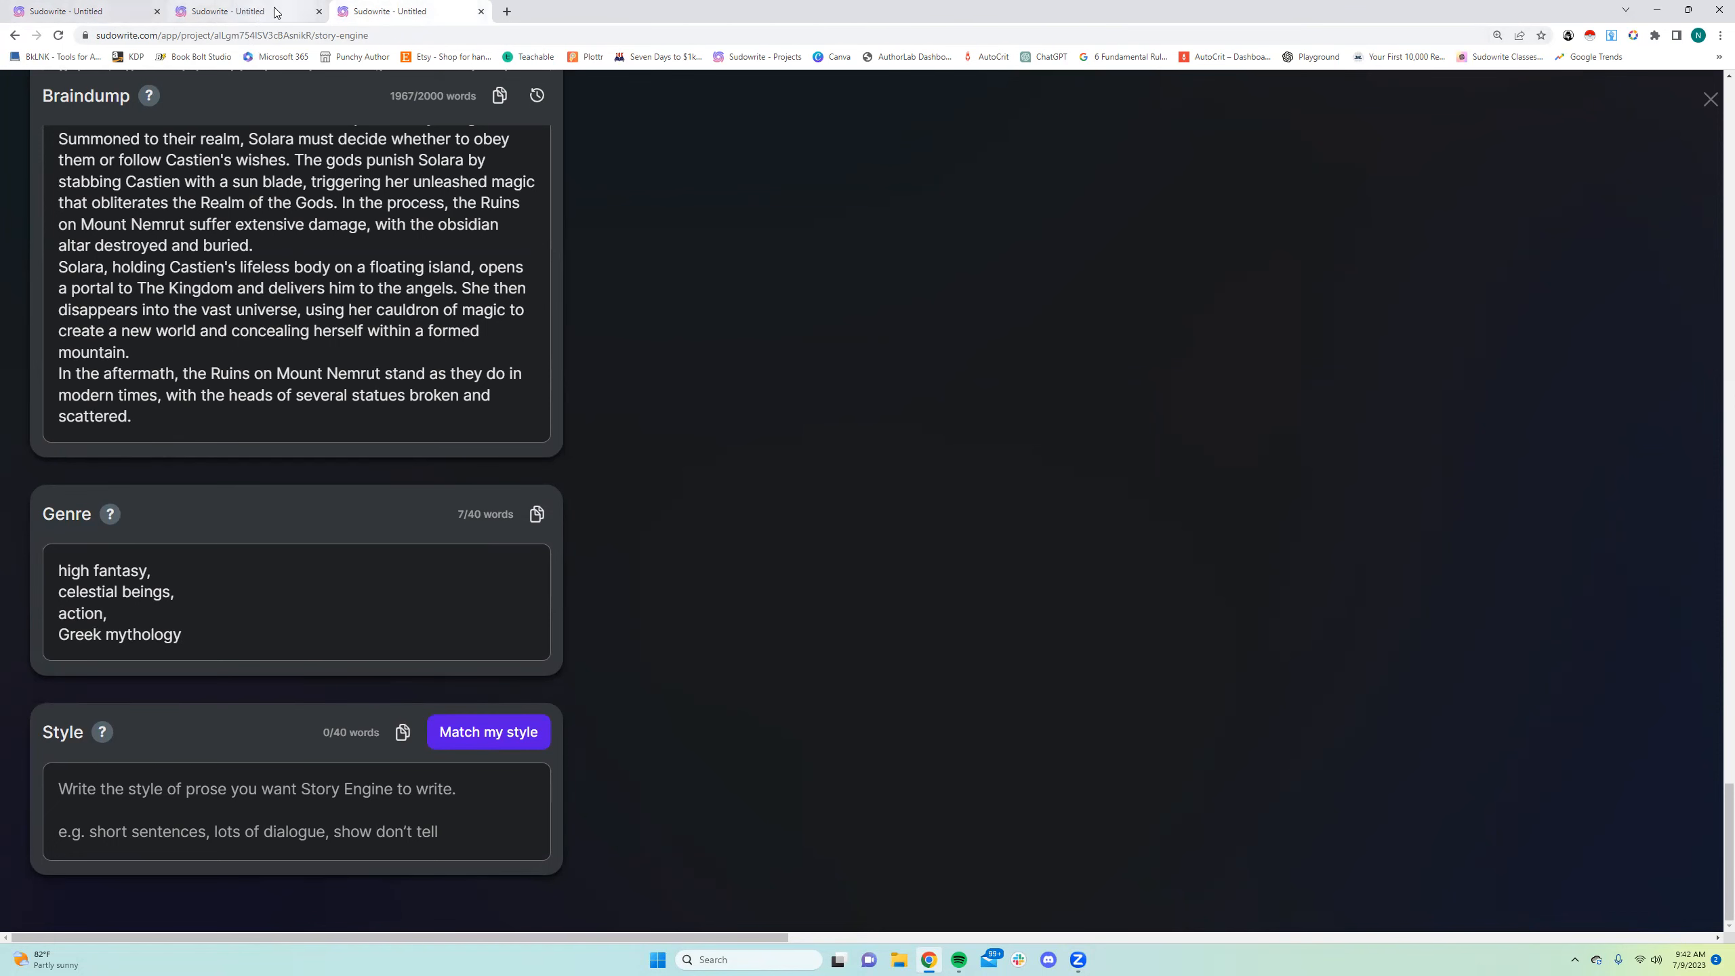
Look through the chapter beats of the vampire story project, from Chapter 1 to the Act 4 chapter and back
{"action": "left_click", "coordinate": [242, 13]}
{"action": "scroll", "coordinate": [144, 294], "scroll_direction": "up", "scroll_amount": 20}
{"action": "left_click", "coordinate": [1219, 938]}
{"action": "left_click", "coordinate": [1219, 938]}
{"action": "left_click", "coordinate": [1219, 937]}
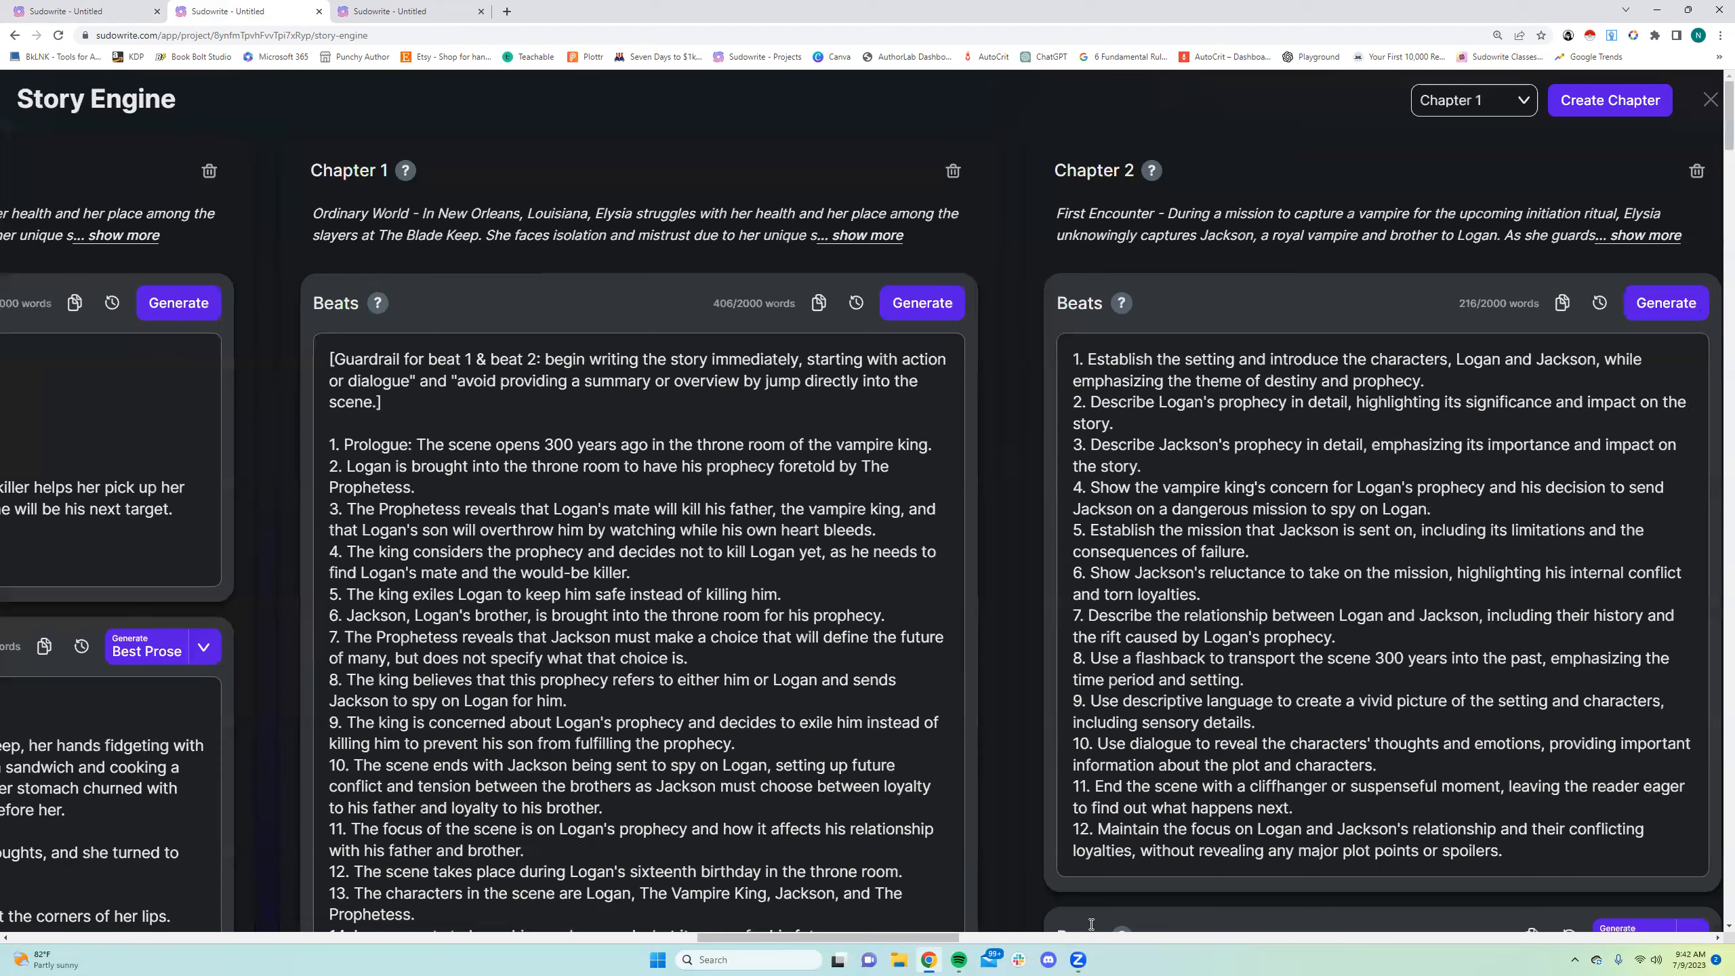
{"action": "left_click", "coordinate": [1028, 938]}
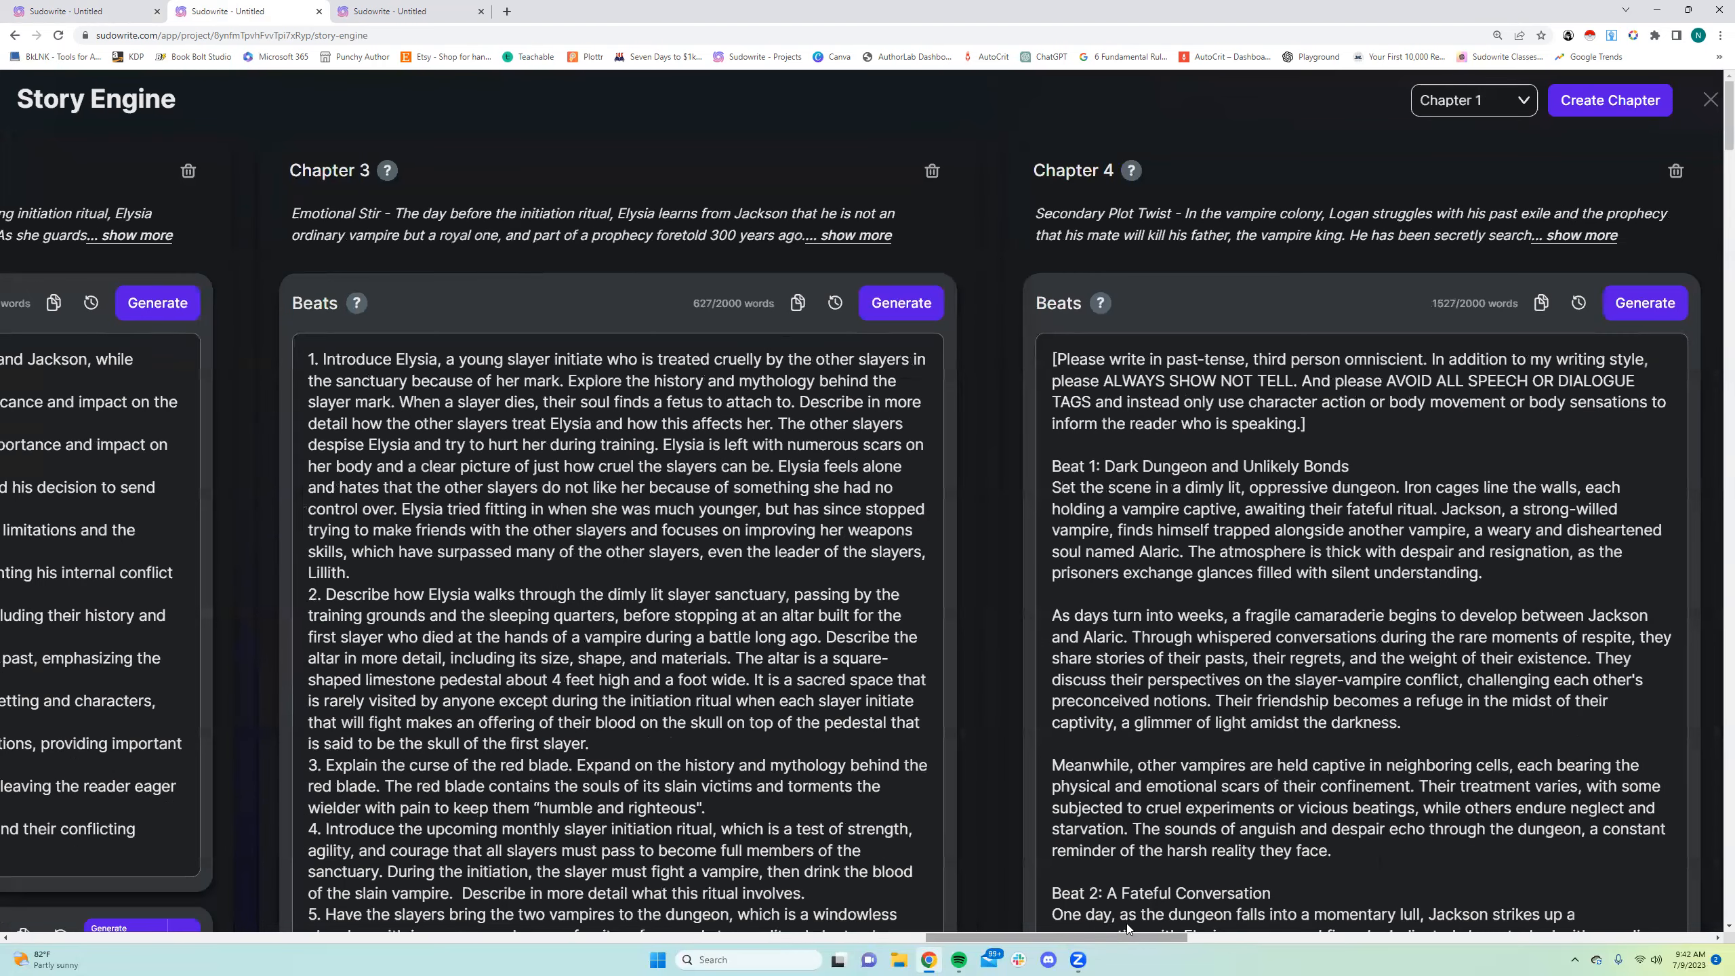
{"action": "left_click", "coordinate": [1225, 937]}
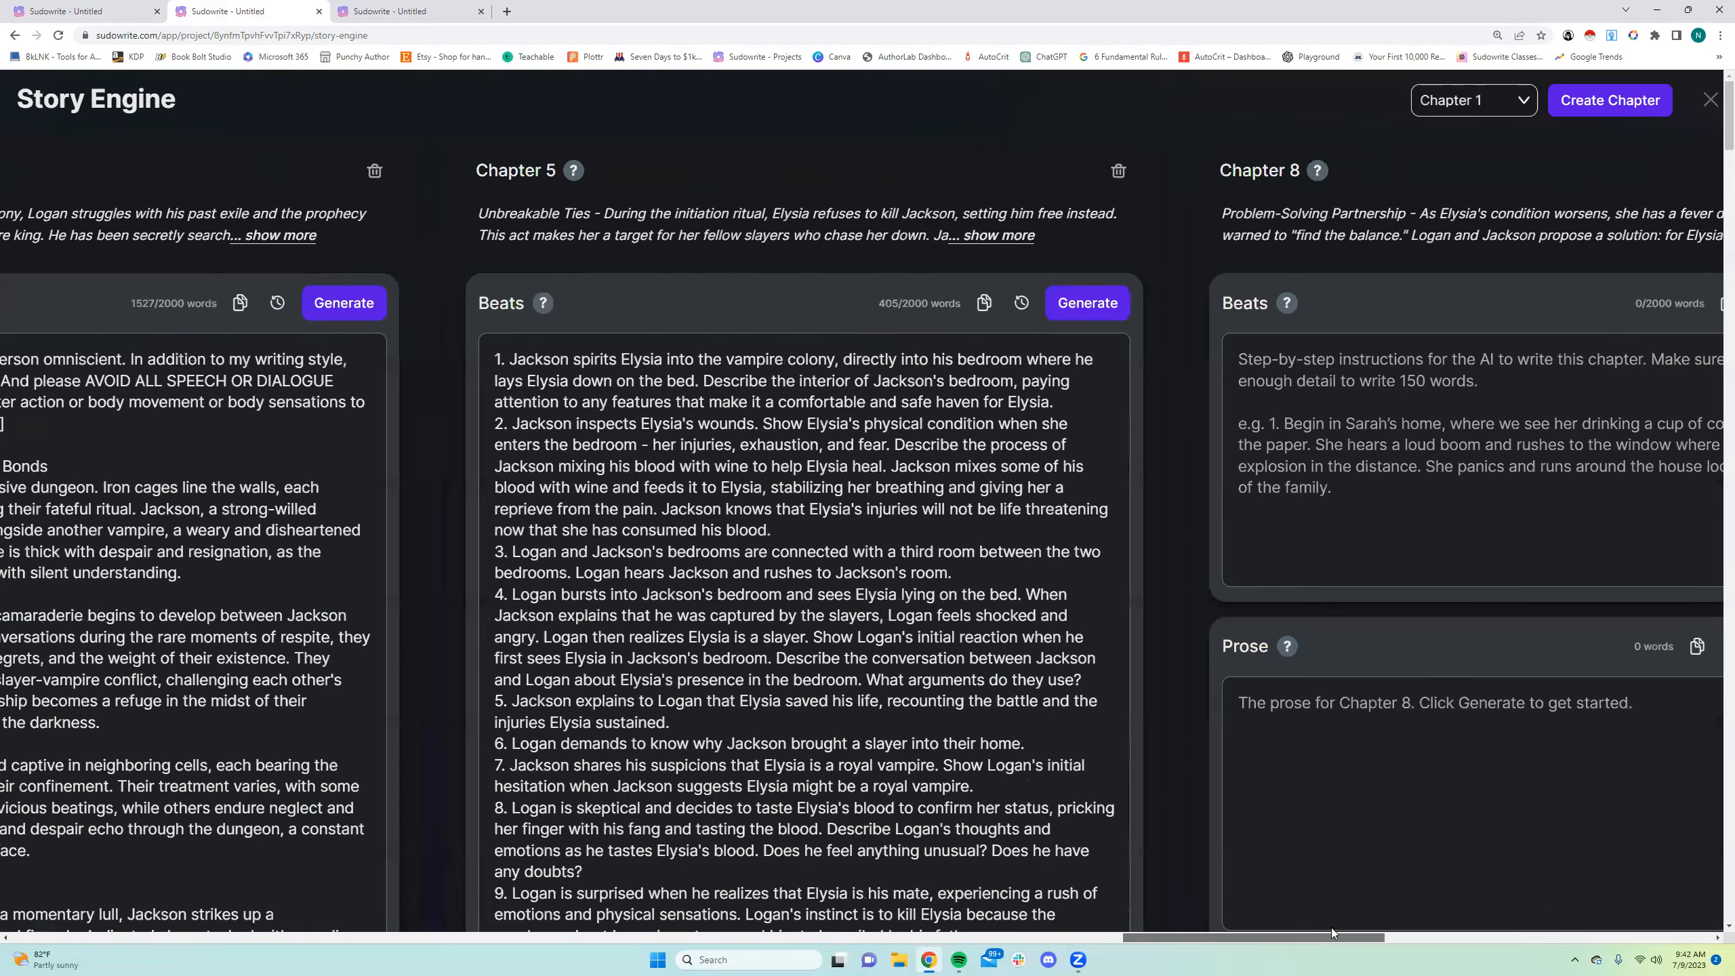
{"action": "left_click", "coordinate": [1485, 937]}
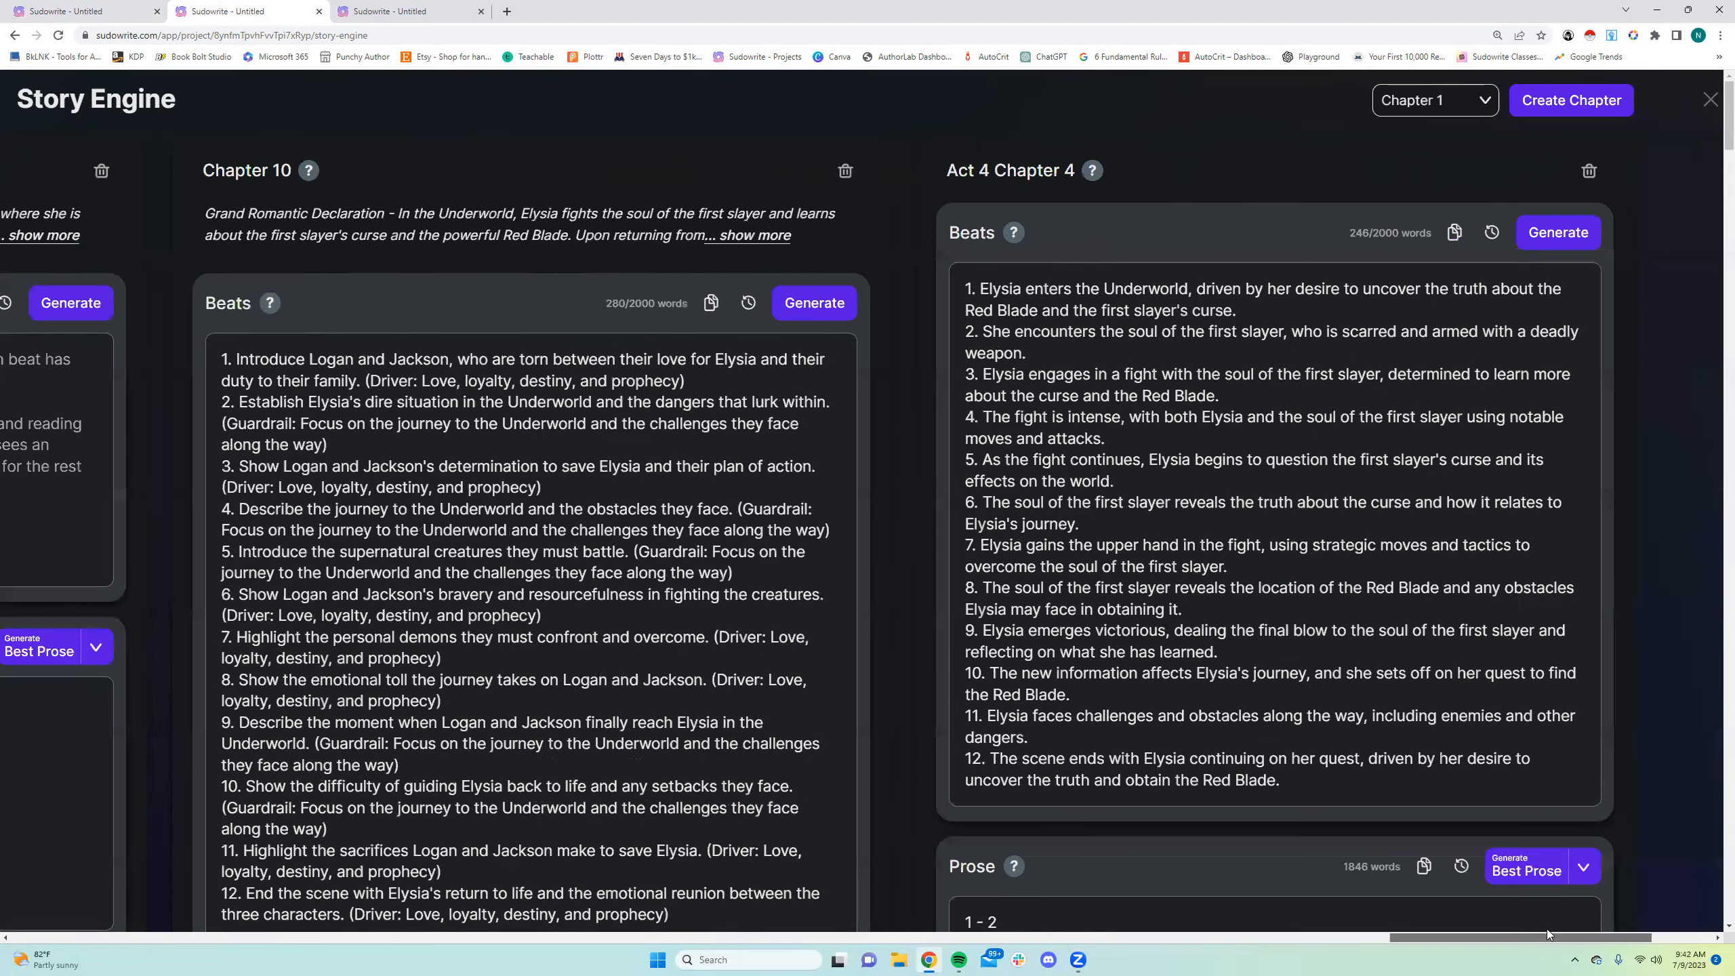
{"action": "scroll", "coordinate": [1246, 847], "scroll_direction": "left", "scroll_amount": 5}
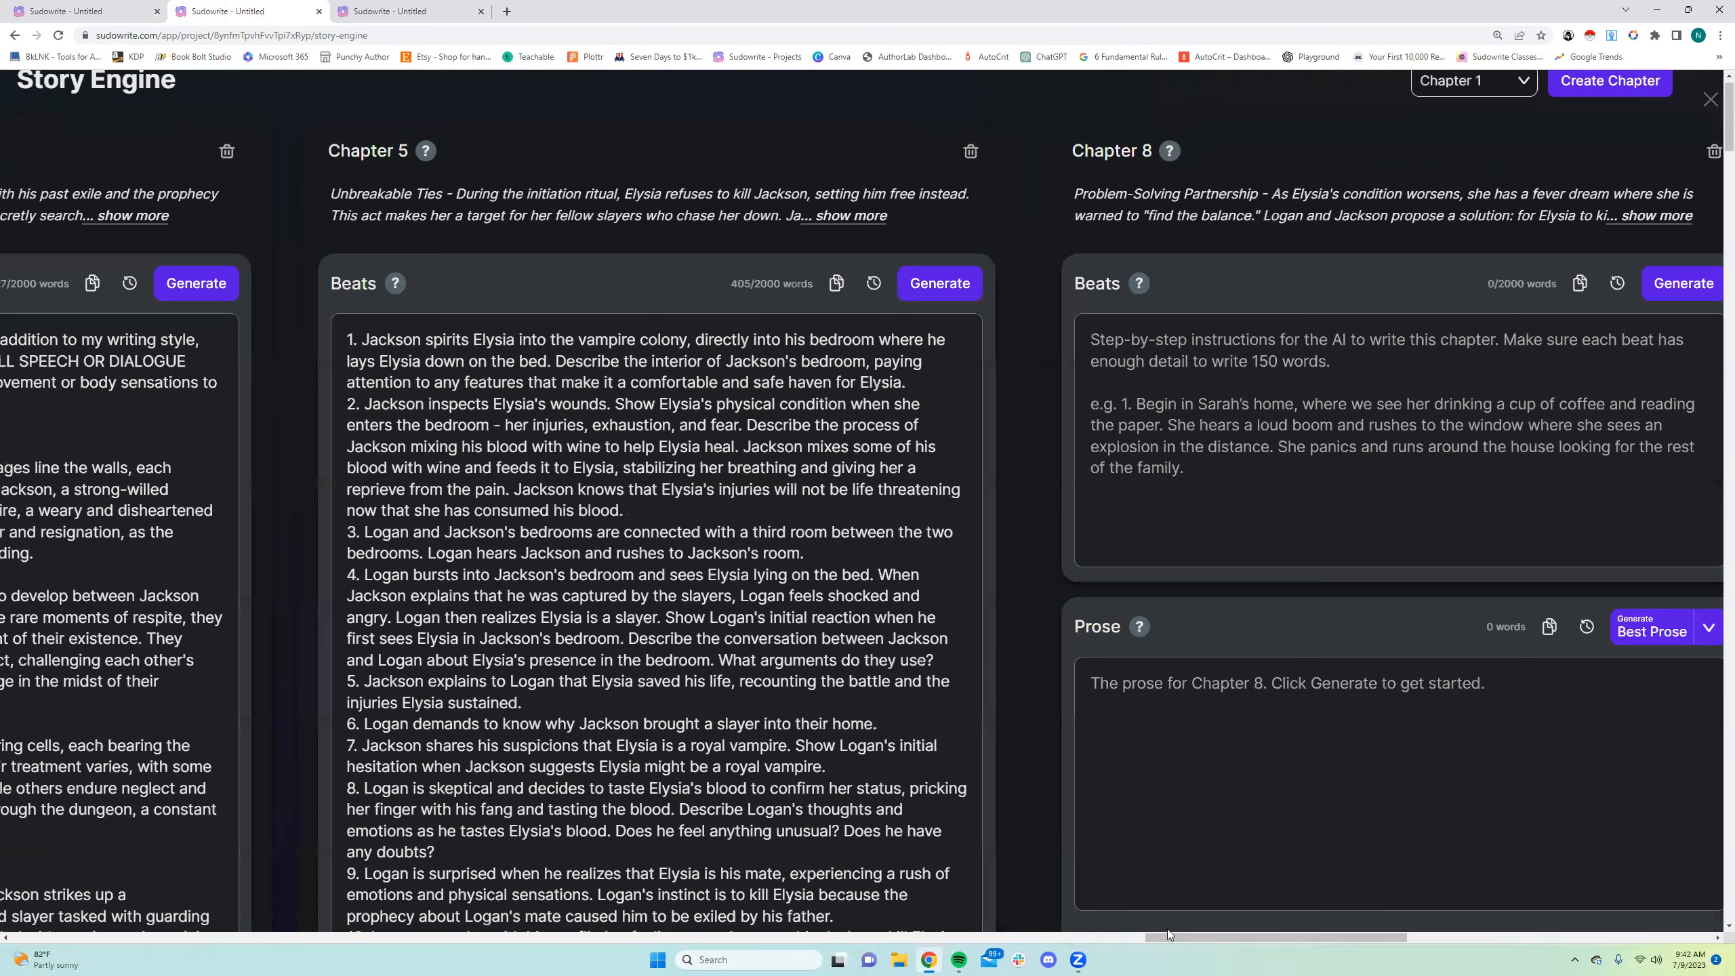
{"action": "scroll", "coordinate": [1167, 928], "scroll_direction": "left", "scroll_amount": 5}
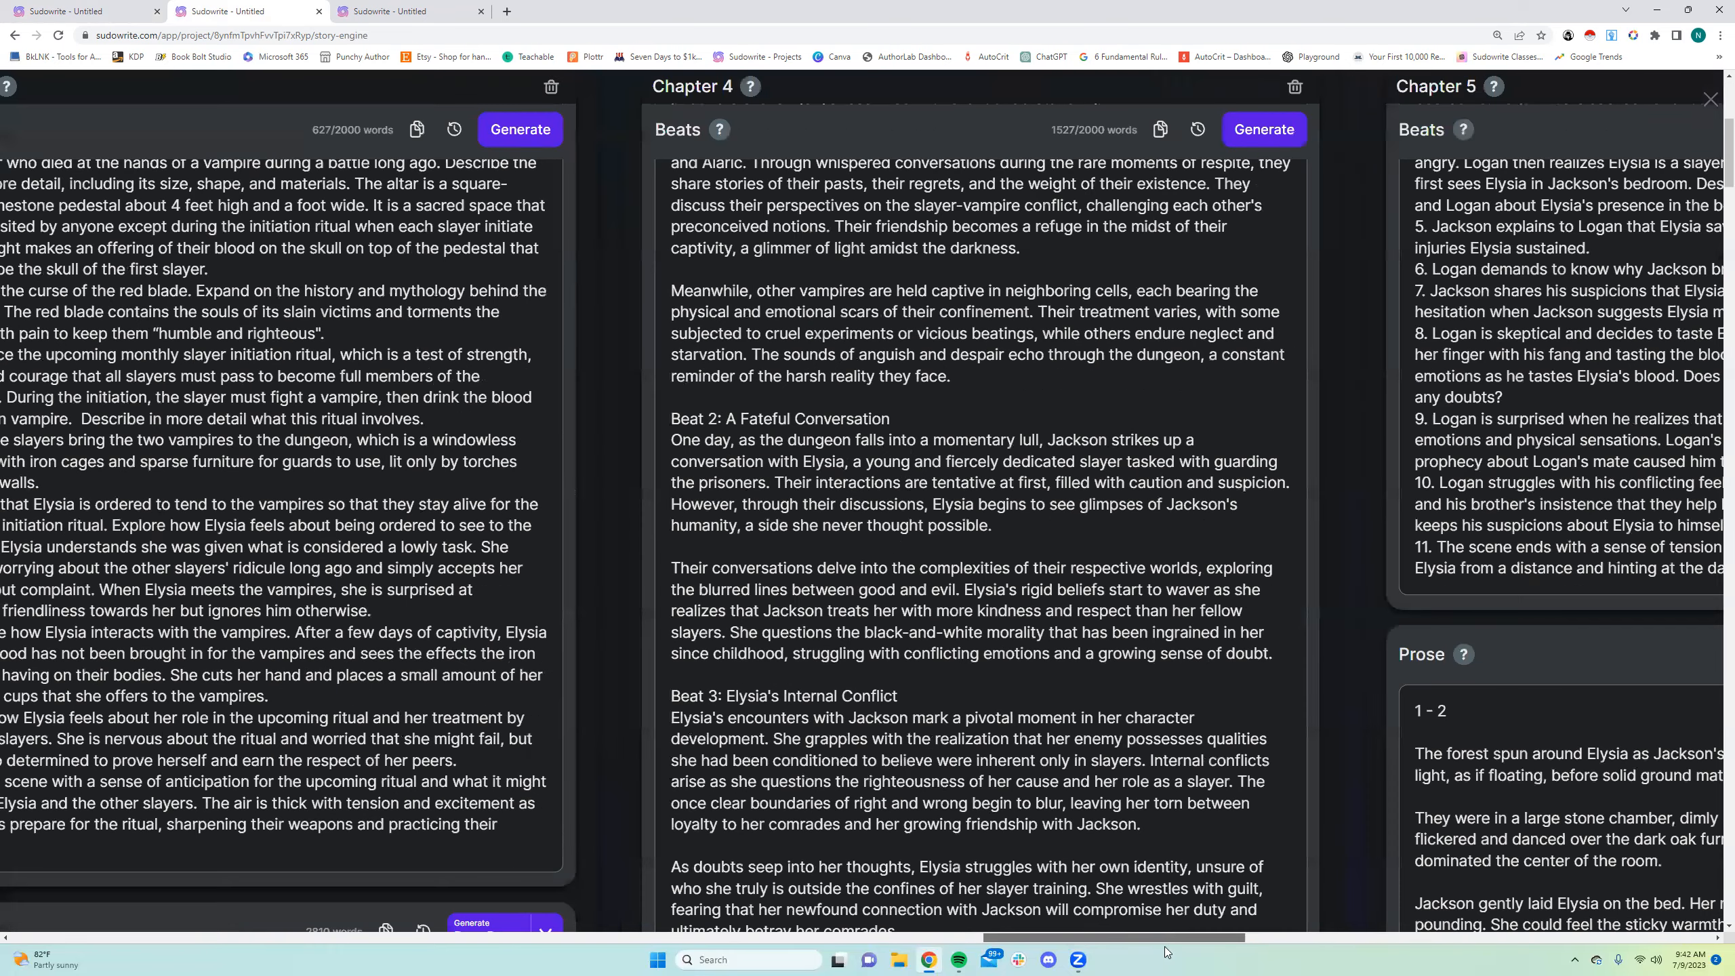
{"action": "scroll", "coordinate": [1051, 920], "scroll_direction": "left", "scroll_amount": 5}
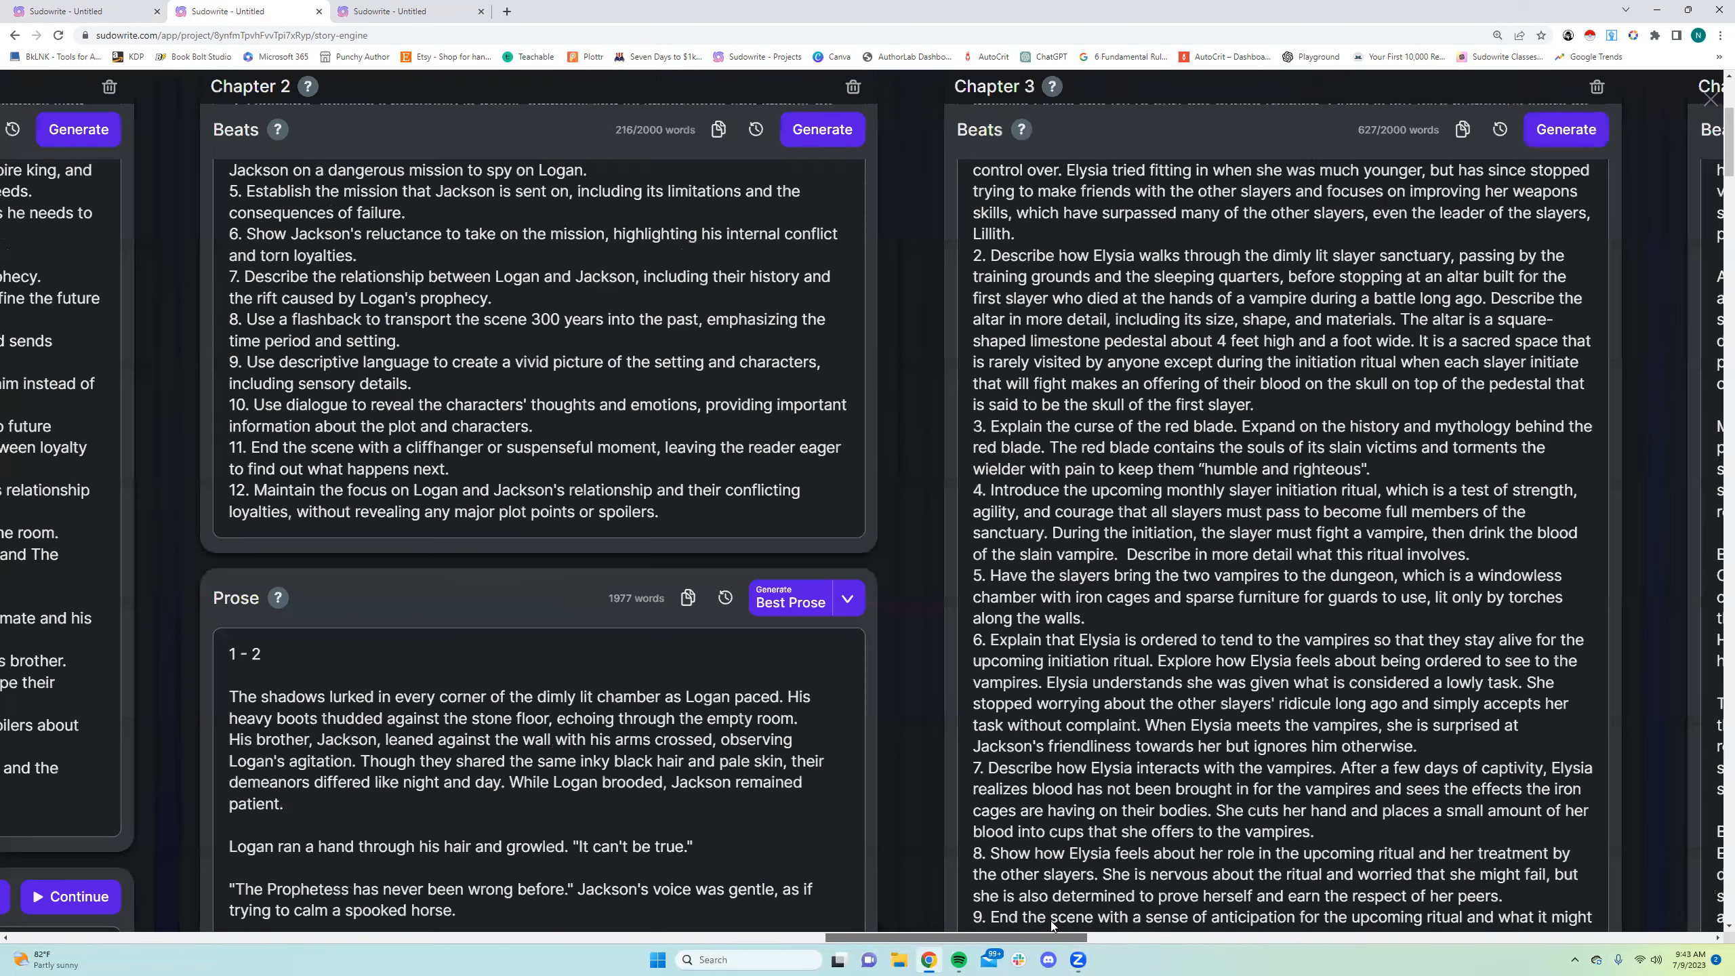
{"action": "scroll", "coordinate": [897, 782], "scroll_direction": "left", "scroll_amount": 5}
{"action": "scroll", "coordinate": [787, 421], "scroll_direction": "up", "scroll_amount": 5}
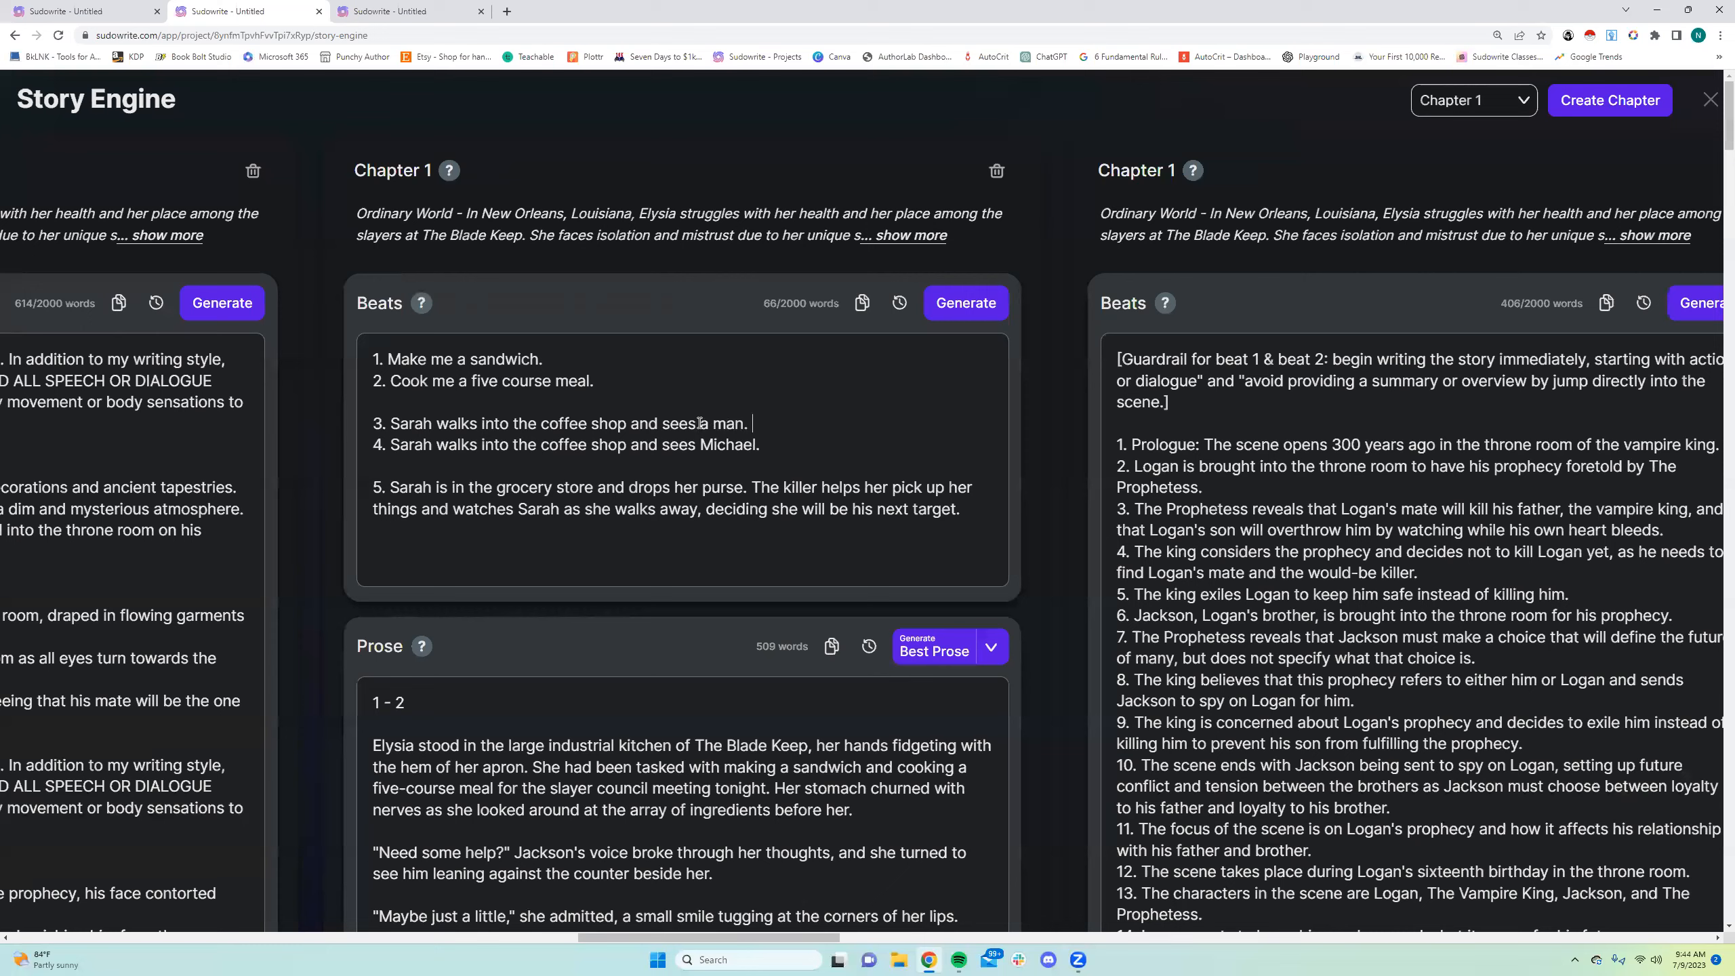
Delete beat 3, in which Sarah sees a man in the coffee shop, from the sandwich Chapter 1 beats
{"action": "left_click", "coordinate": [788, 419]}
{"action": "left_click_drag", "start_coordinate": [754, 424], "coordinate": [373, 425]}
{"action": "key", "text": "BackSpace"}
{"action": "left_click", "coordinate": [799, 444]}
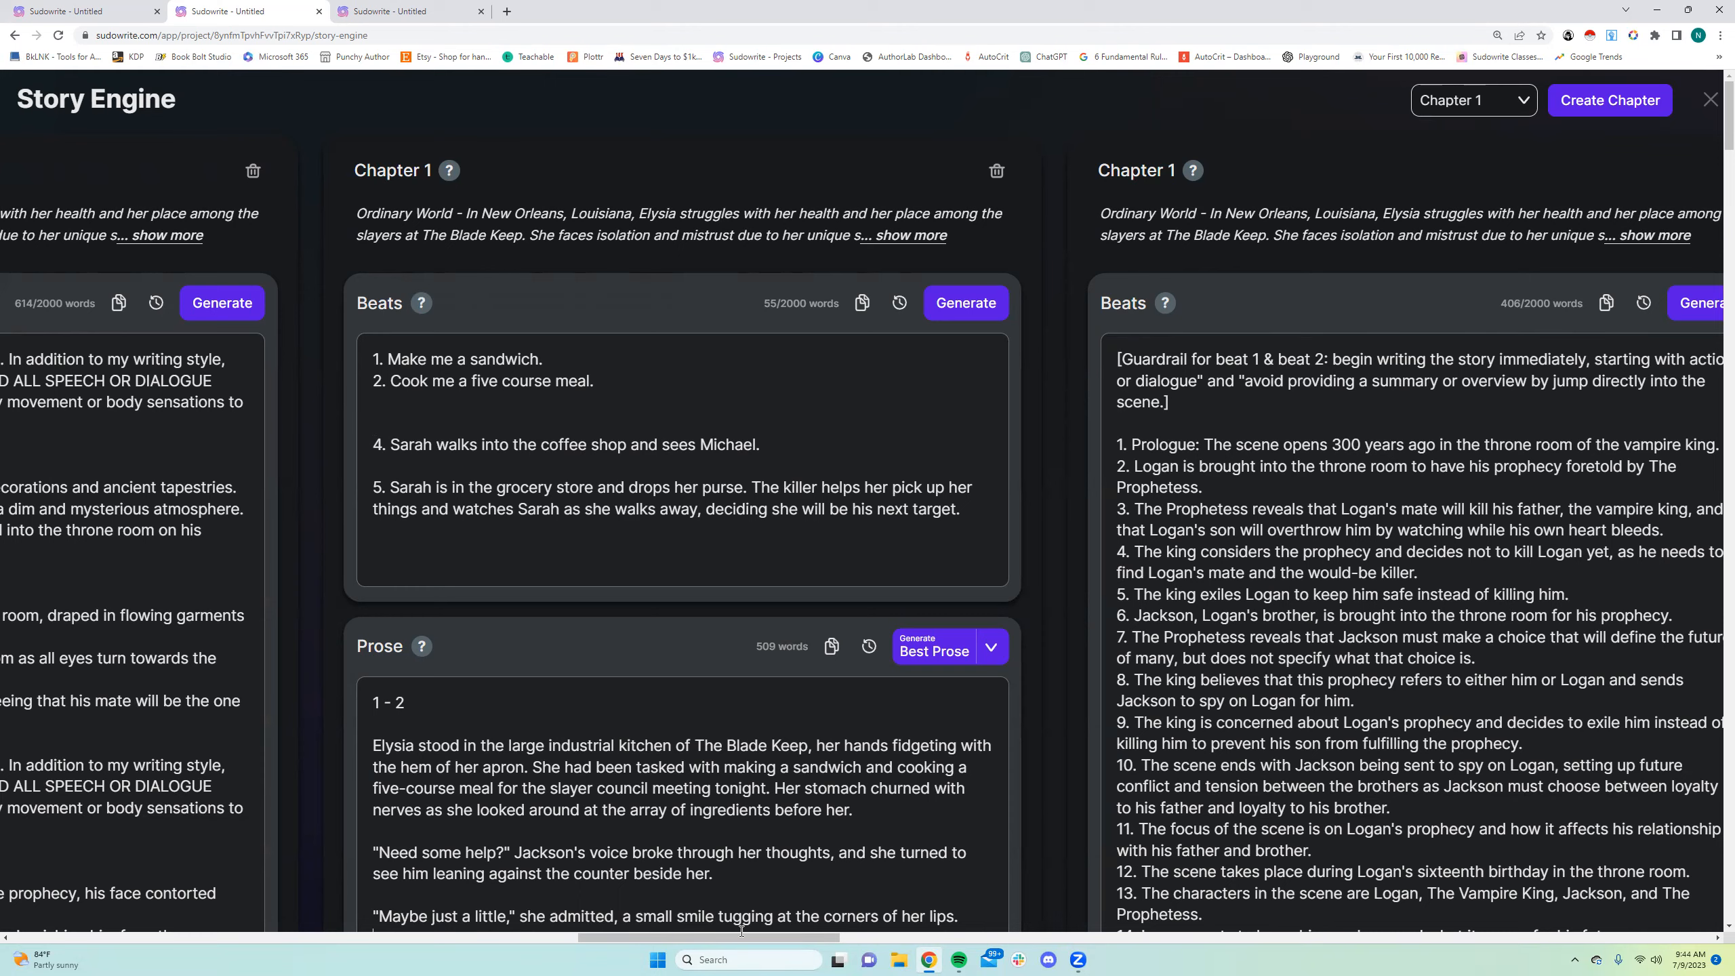
Examine the parenthetical world-building note at the start of the Braindump and the beats of the first Chapter 1 cards
{"action": "scroll", "coordinate": [628, 933], "scroll_direction": "left", "scroll_amount": 2}
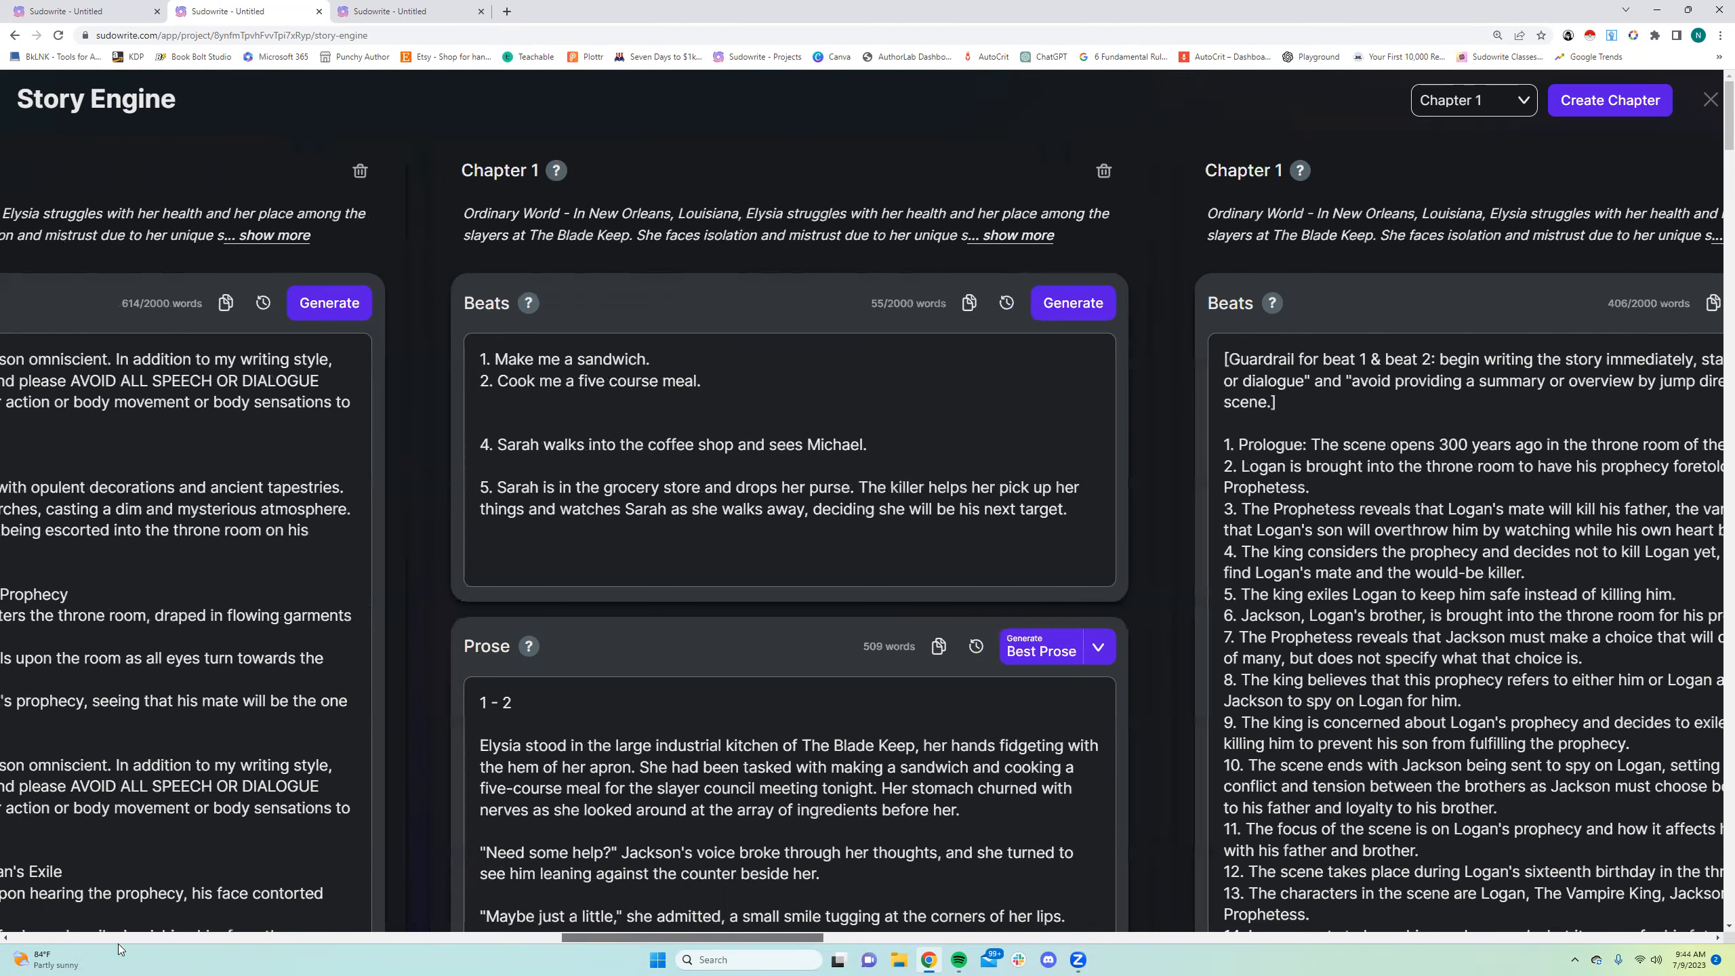
{"action": "scroll", "coordinate": [117, 670], "scroll_direction": "left", "scroll_amount": 20}
{"action": "left_click", "coordinate": [443, 284]}
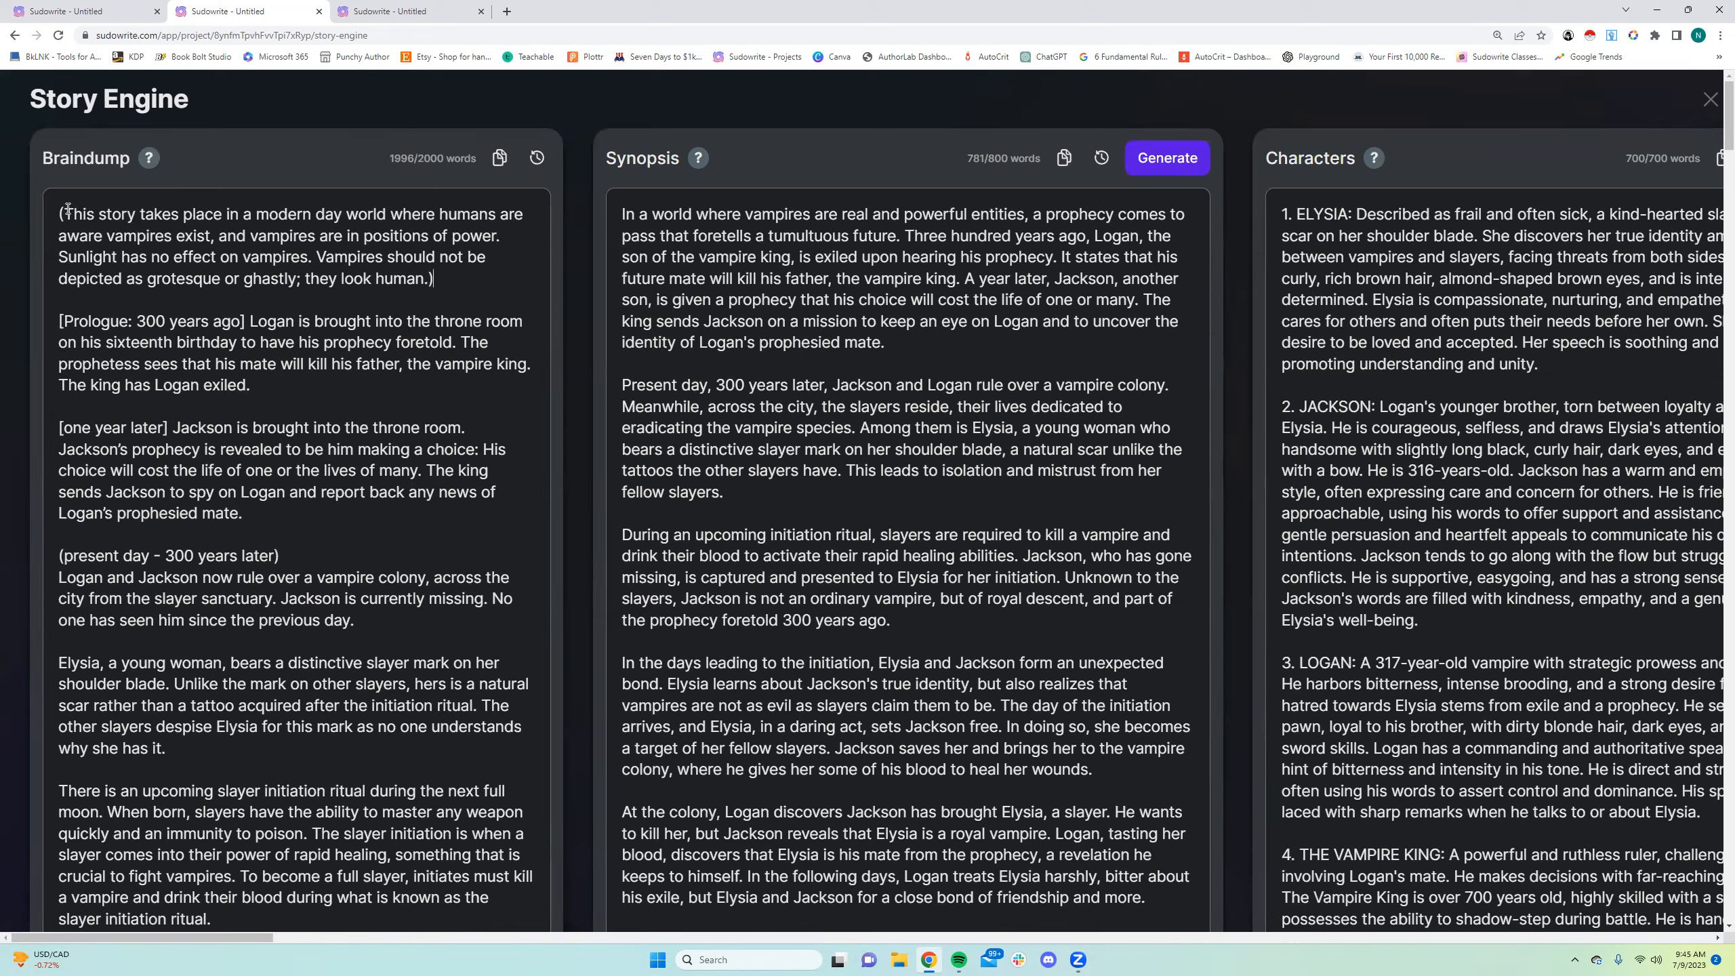
{"action": "left_click", "coordinate": [648, 933]}
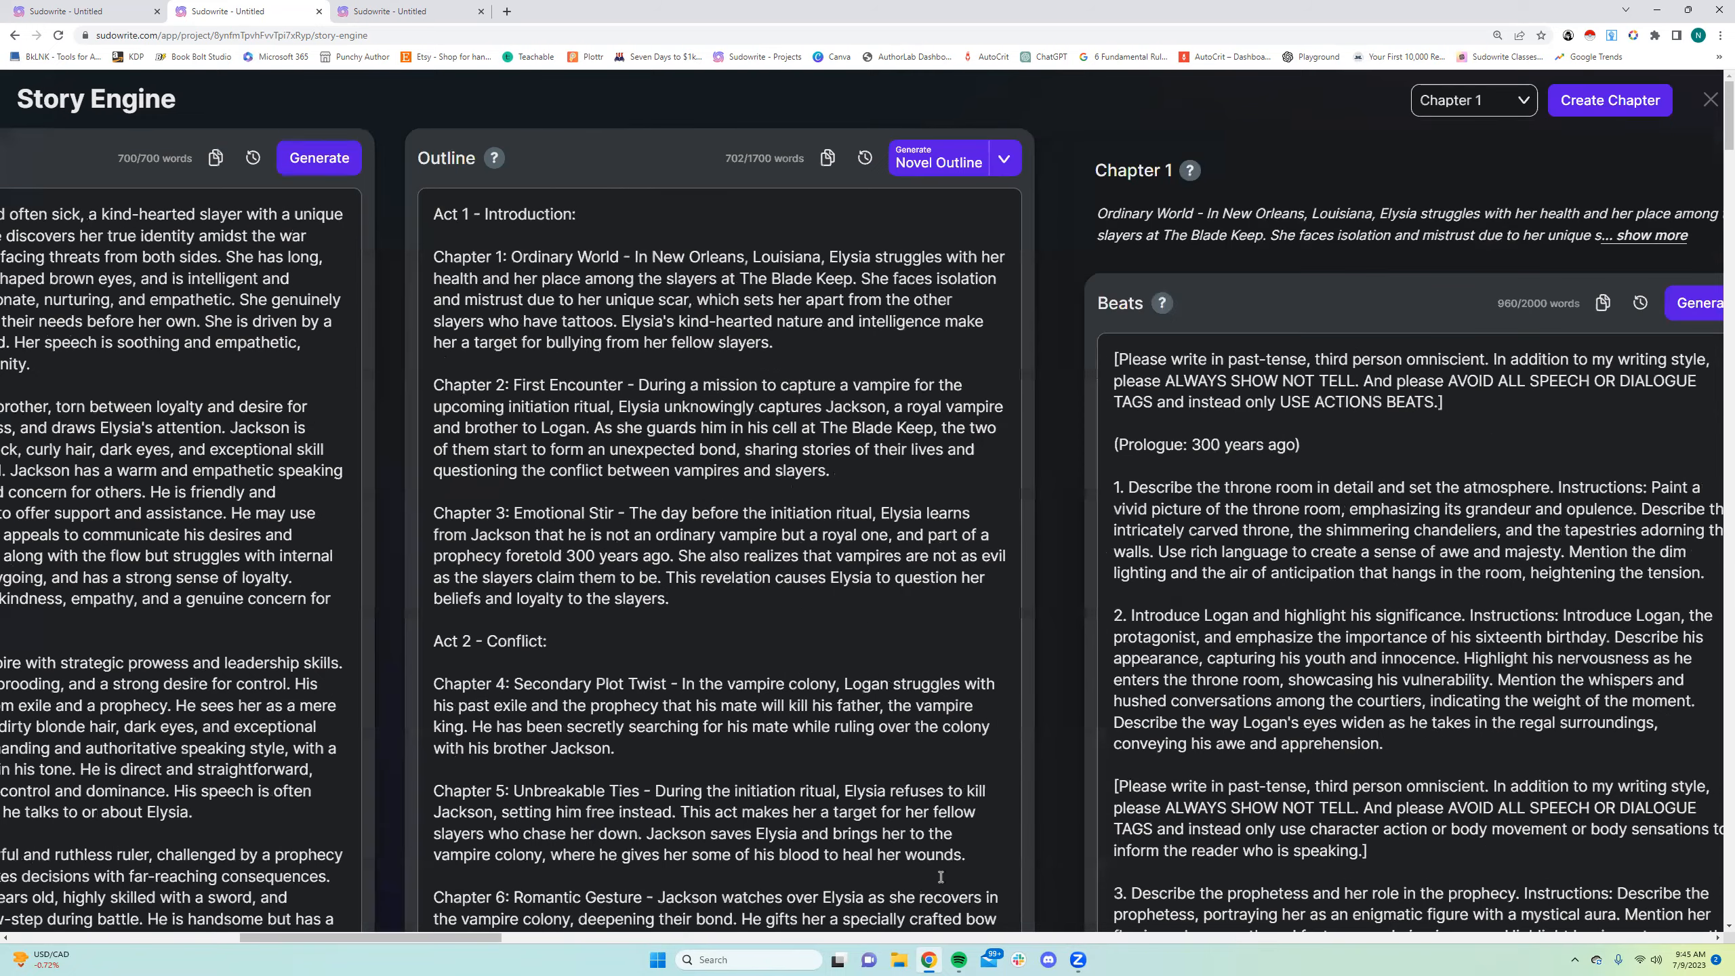
{"action": "left_click", "coordinate": [513, 946]}
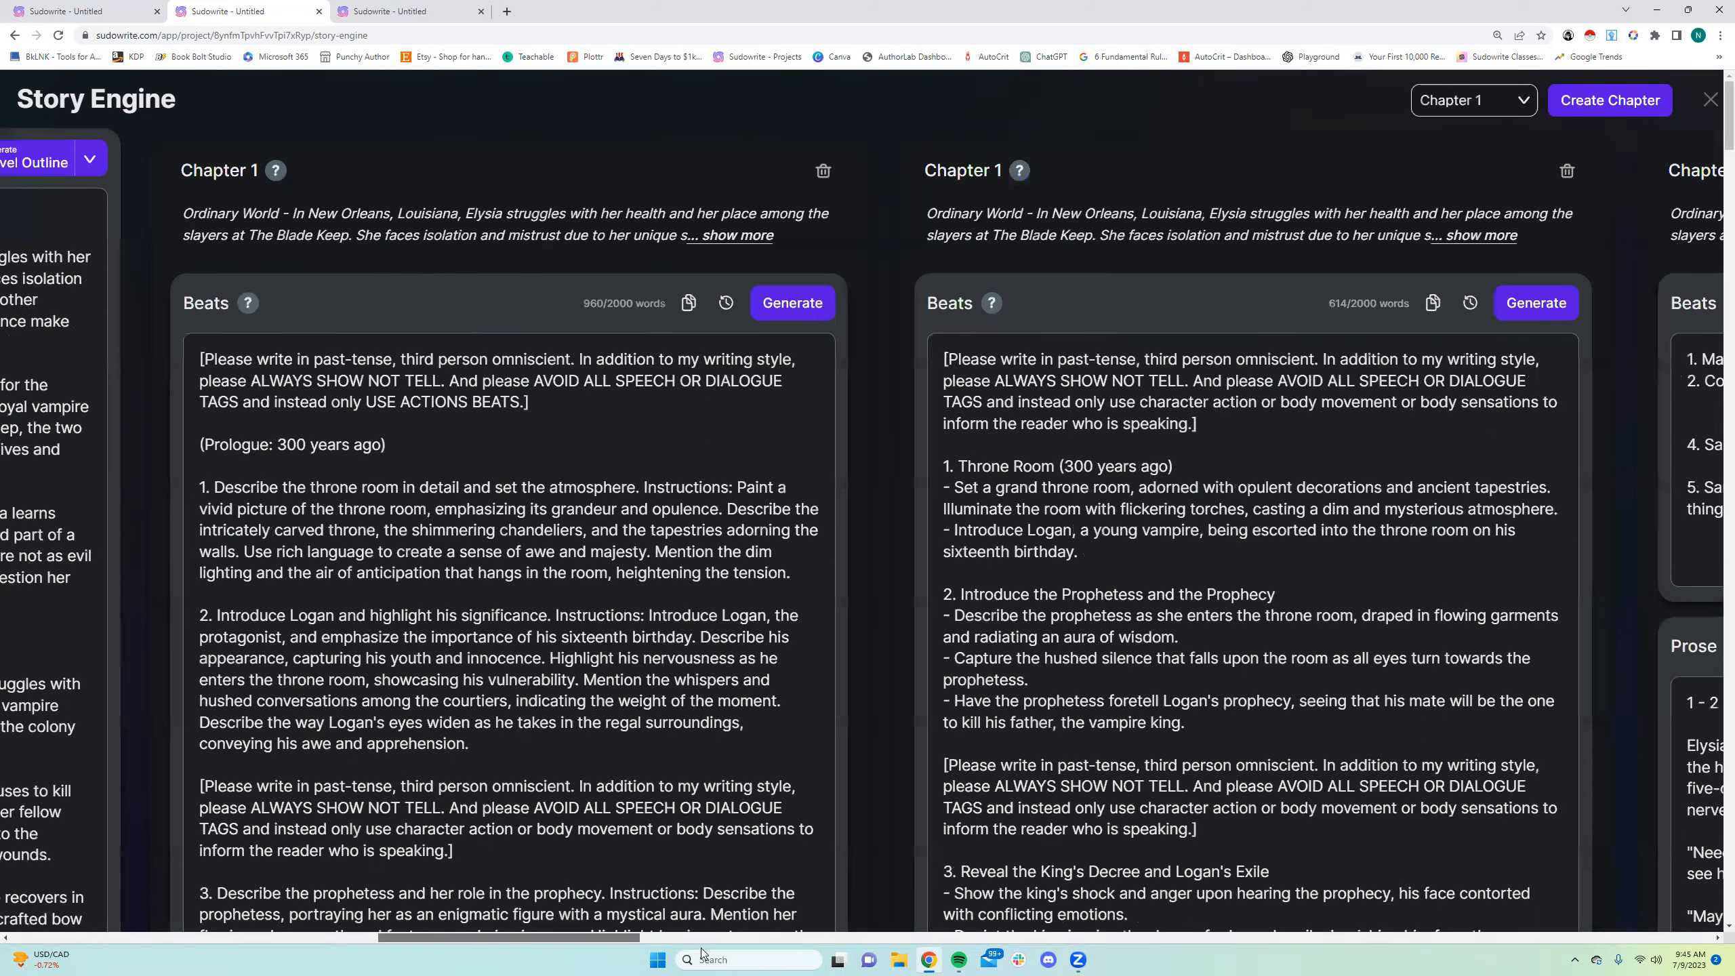
Append "(Sarah and Michael do not know each other and have never met." to beat 4 of the sandwich Chapter 1 beats
{"action": "scroll", "coordinate": [819, 547], "scroll_direction": "right", "scroll_amount": 6}
{"action": "left_click_drag", "start_coordinate": [816, 445], "coordinate": [870, 445]}
{"action": "left_click", "coordinate": [900, 437]}
{"action": "type", "text": "("}
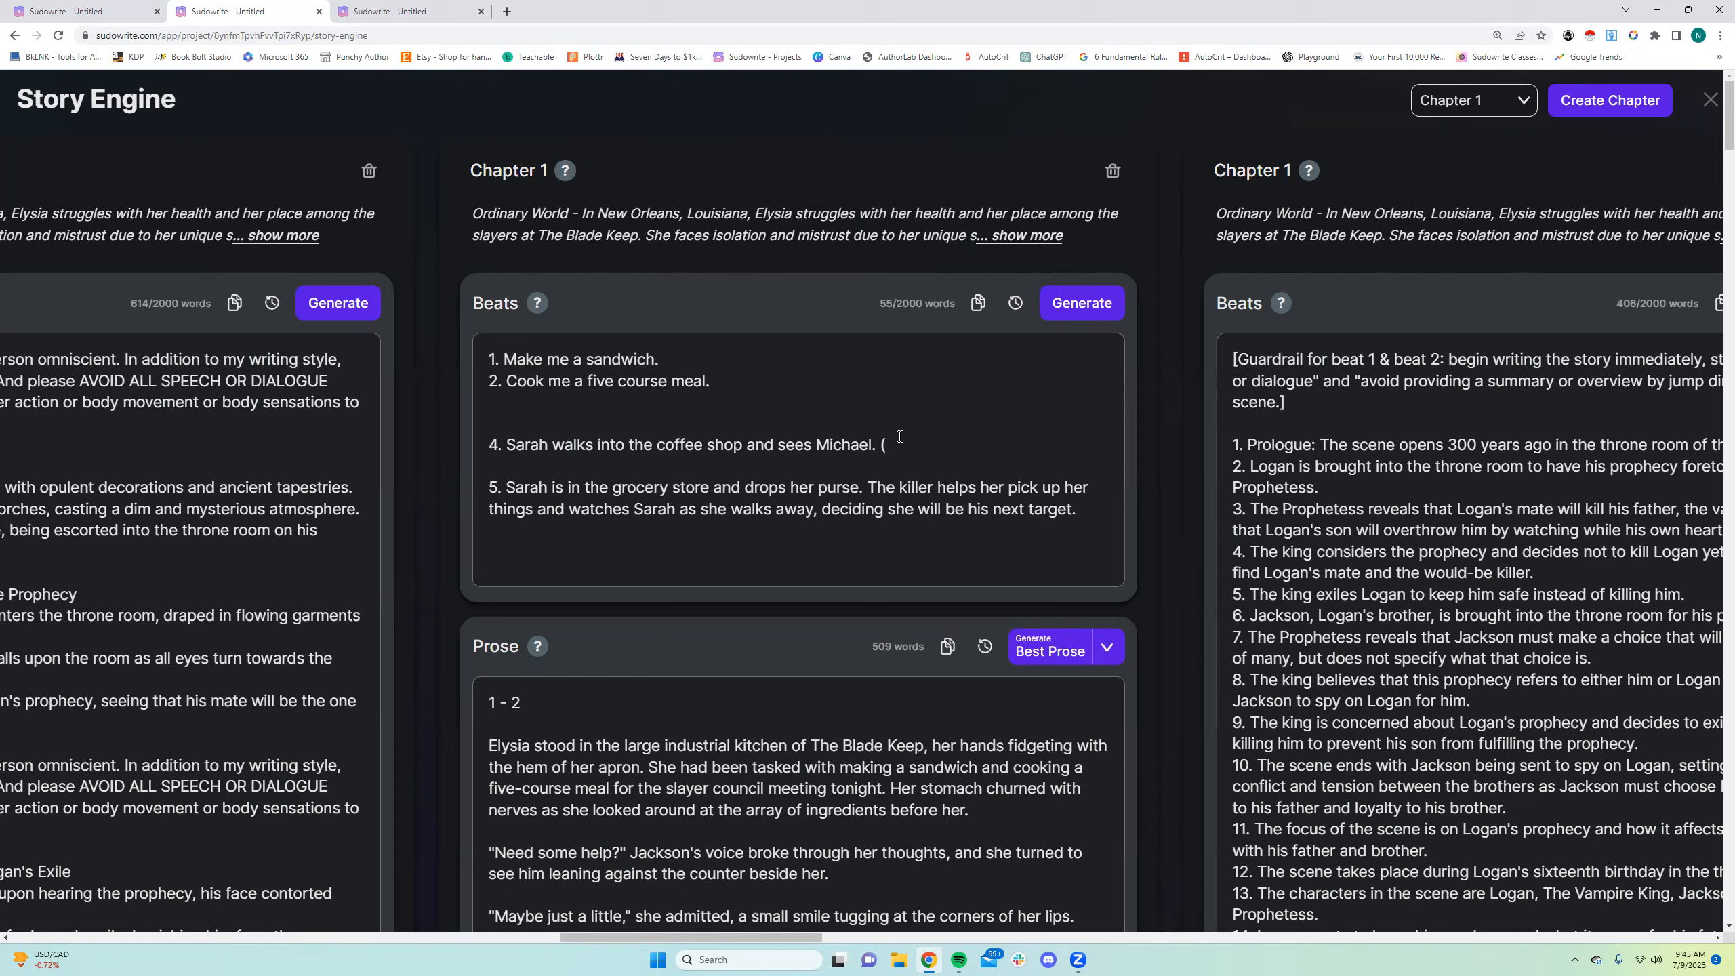
{"action": "type", "text": "Sarah and Michael do not know each other and have never met. Sarah   5. Sarah is in the grocery store and drops her purse. The kil"}
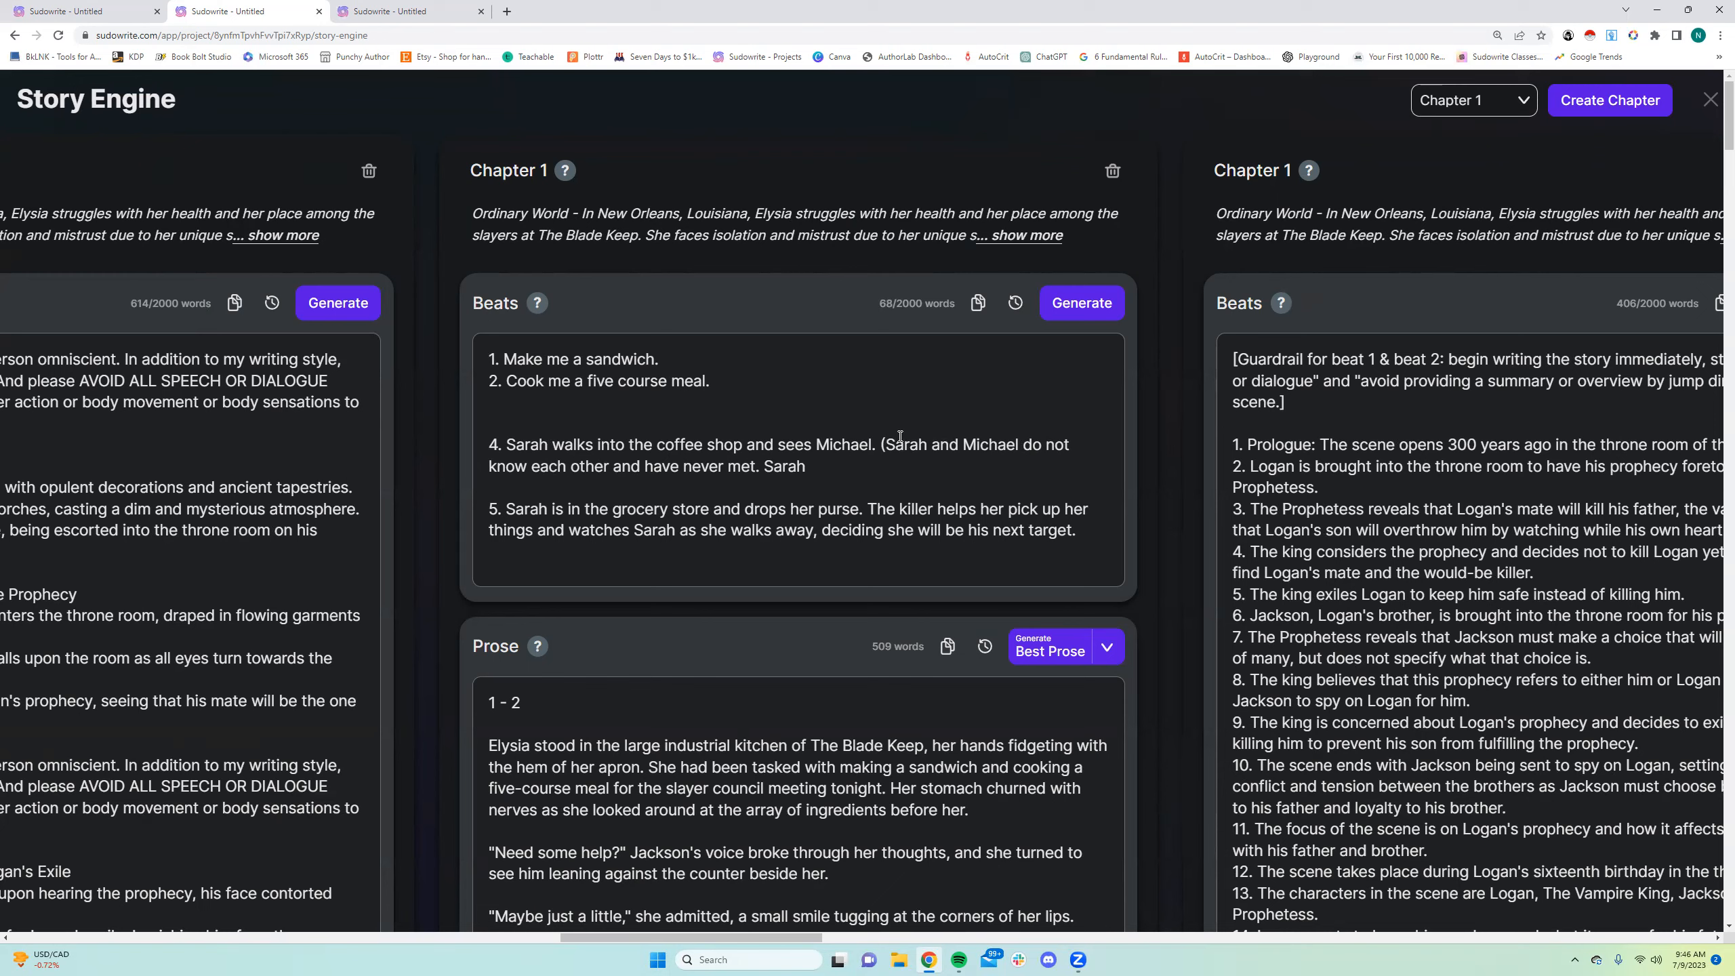
Close the note in beat 4 and add "(Guardrails: Sarah and Michael should not talk to each other.)" after it
{"action": "type", "text": "and Michael do"}
{"action": "key", "text": "BackSpace"}
{"action": "key", "text": "BackSpace"}
{"action": "key", "text": "BackSpace"}
{"action": "key", "text": "BackSpace"}
{"action": "key", "text": "BackSpace"}
{"action": "key", "text": "BackSpace"}
{"action": "key", "text": "BackSpace"}
{"action": "key", "text": "BackSpace"}
{"action": "key", "text": "BackSpace"}
{"action": "key", "text": "BackSpace"}
{"action": "key", "text": "BackSpace"}
{"action": "key", "text": "BackSpace"}
{"action": "key", "text": "BackSpace"}
{"action": "key", "text": "BackSpace"}
{"action": "key", "text": "BackSpace"}
{"action": "key", "text": "BackSpace"}
{"action": "key", "text": "BackSpace"}
{"action": "key", "text": "BackSpace"}
{"action": "key", "text": "BackSpace"}
{"action": "key", "text": "BackSpace"}
{"action": "type", "text": "(Sarah and Michael do not know each other and have never met.) (Guardrails: Sarah and Michael should not talk to each other.)"}
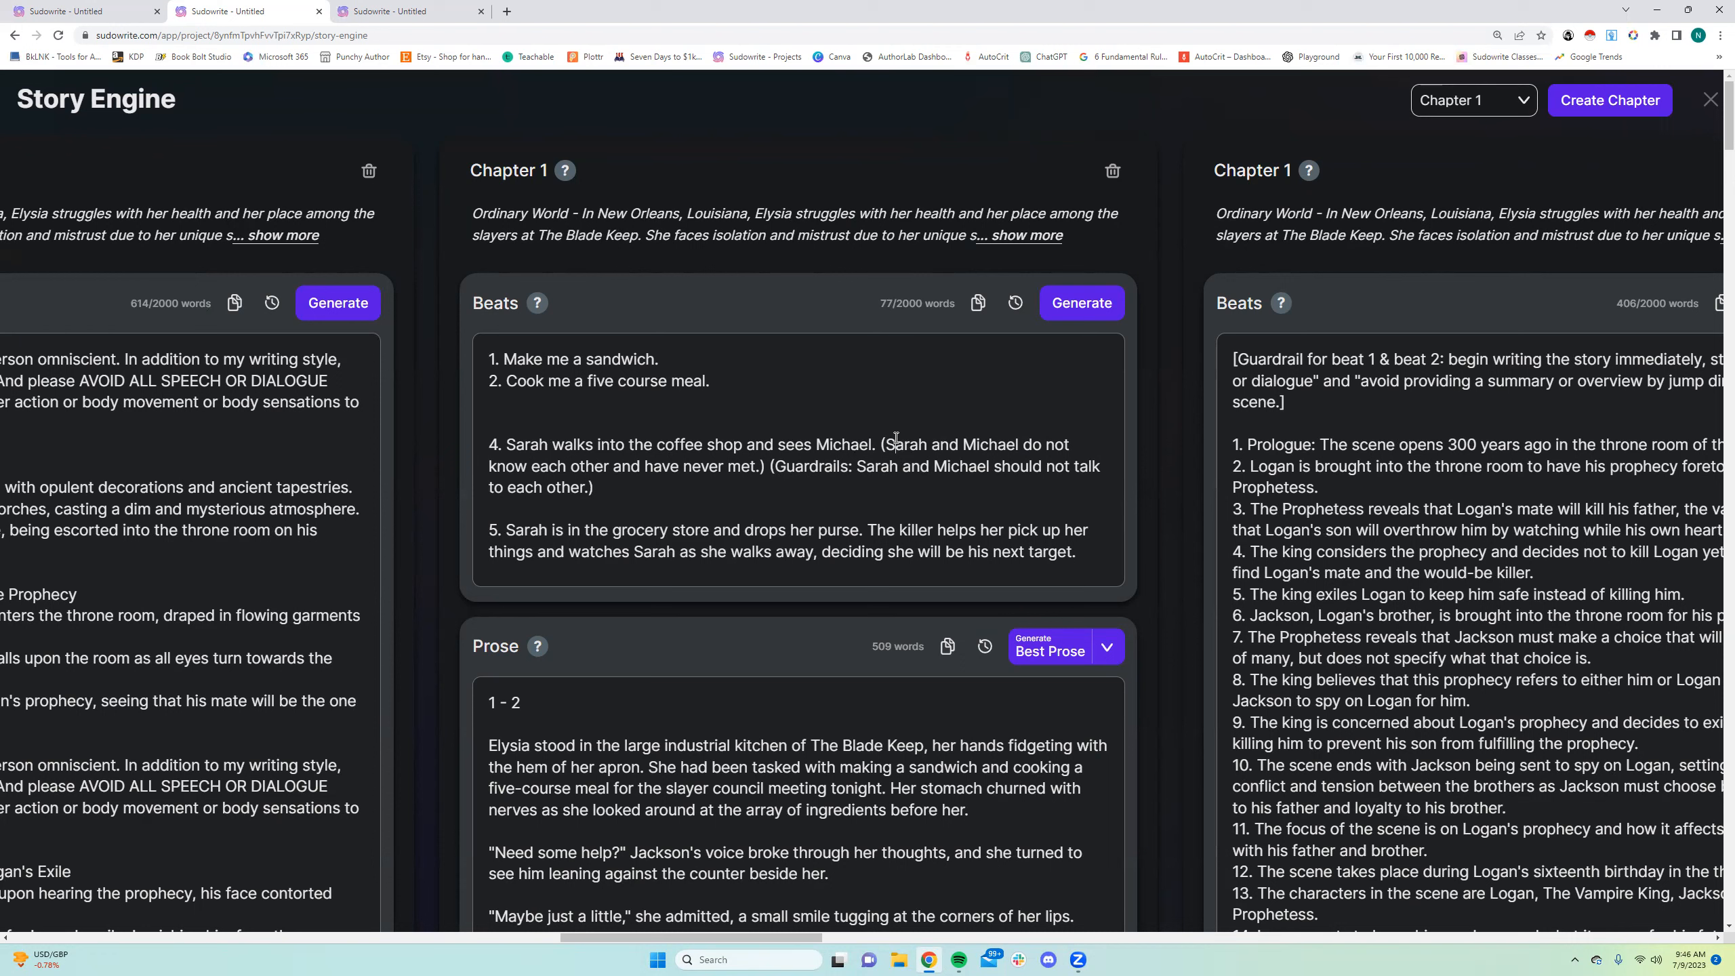
Review the two parenthetical notes in beat 4, highlighting the background fact and the guardrail separately
{"action": "left_click", "coordinate": [880, 444]}
{"action": "left_click_drag", "start_coordinate": [770, 466], "coordinate": [791, 477]}
{"action": "left_click", "coordinate": [648, 490]}
{"action": "left_click_drag", "start_coordinate": [882, 437], "coordinate": [766, 460]}
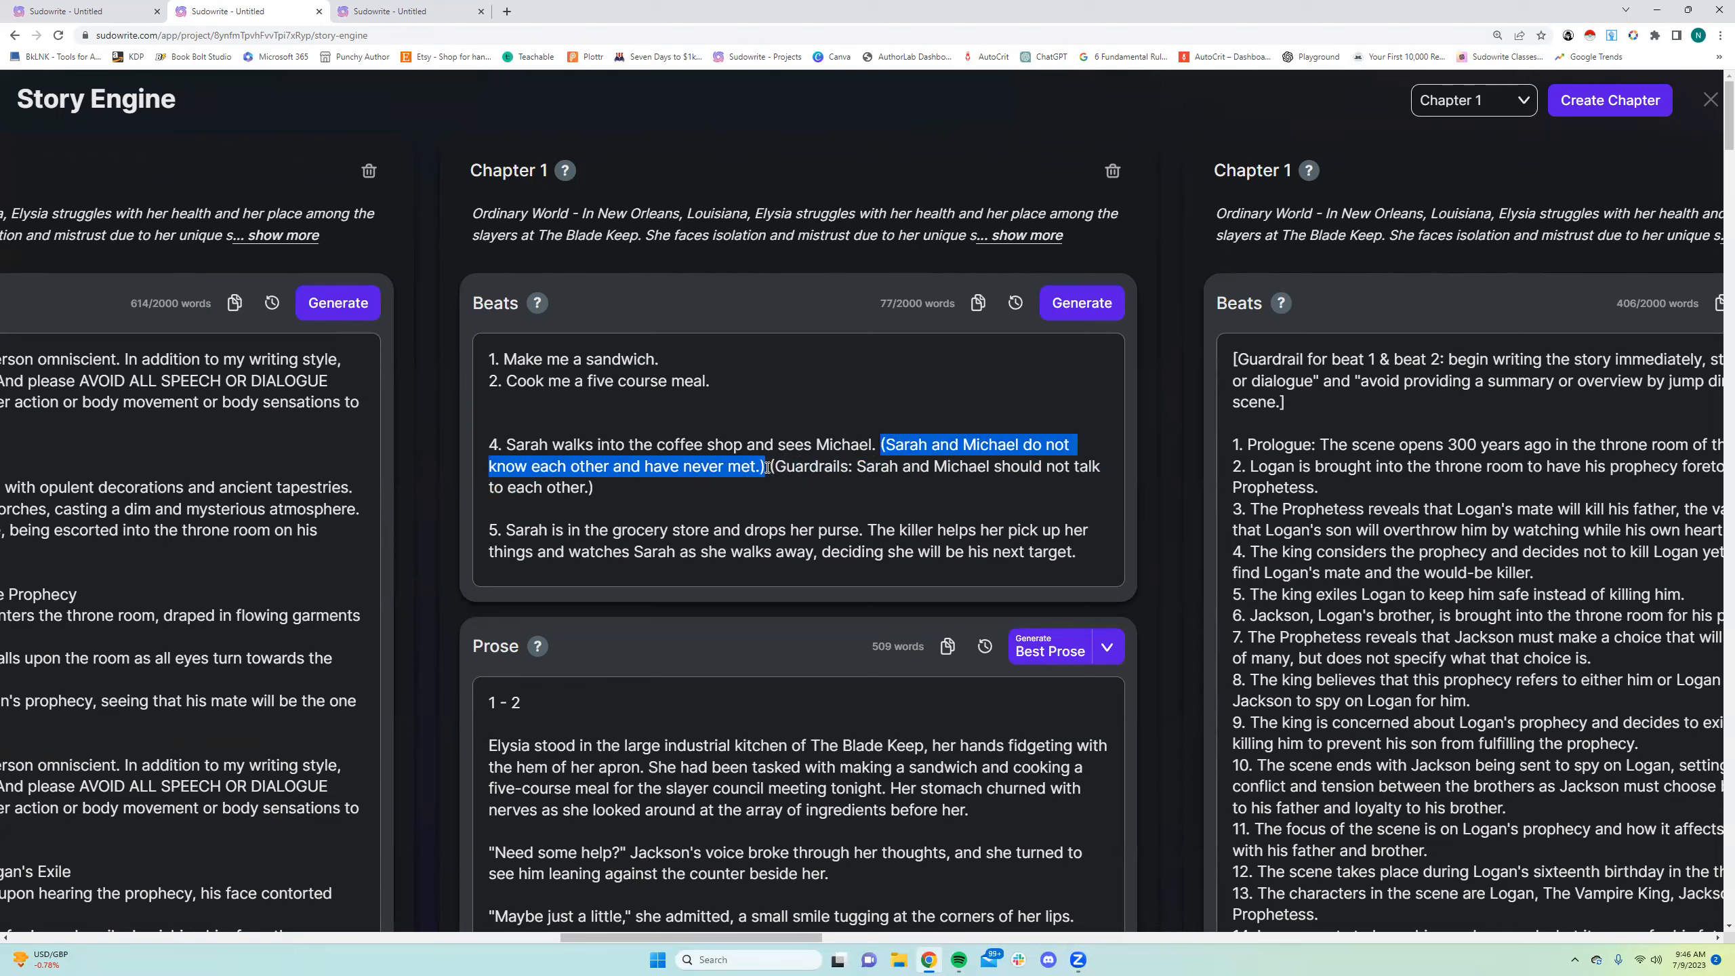
{"action": "left_click", "coordinate": [761, 466]}
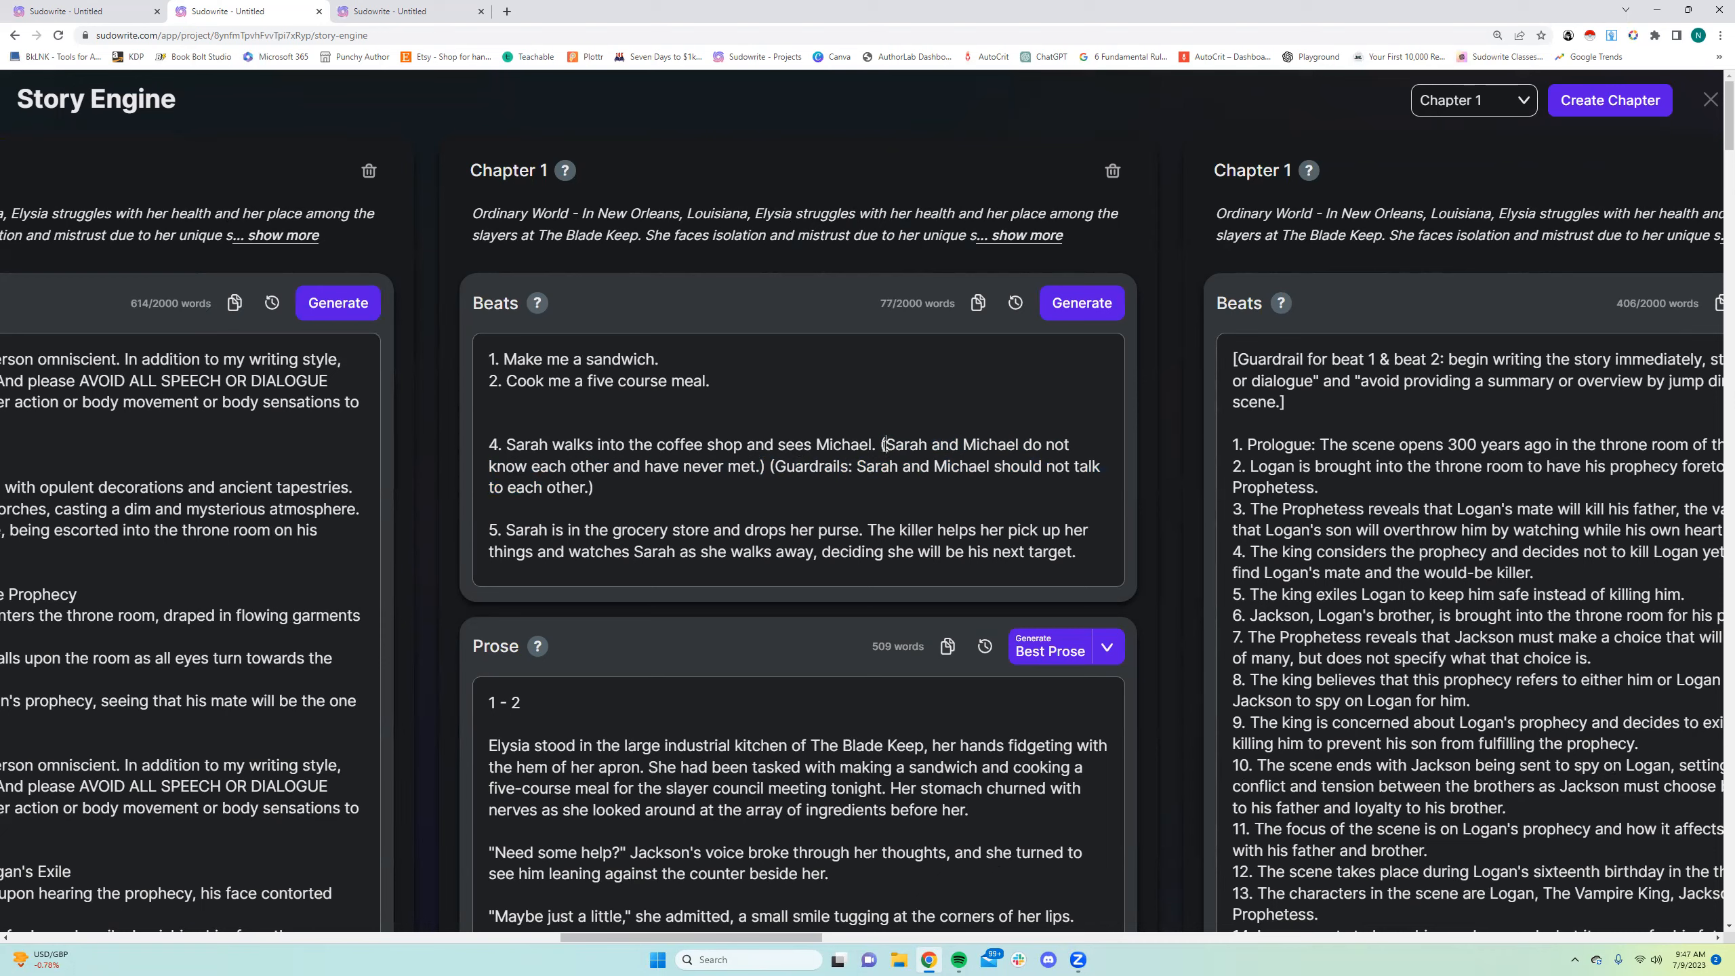
{"action": "left_click_drag", "start_coordinate": [885, 445], "coordinate": [761, 466]}
{"action": "left_click", "coordinate": [760, 467]}
{"action": "left_click_drag", "start_coordinate": [771, 467], "coordinate": [797, 488]}
{"action": "left_click", "coordinate": [645, 533]}
{"action": "scroll", "coordinate": [645, 533], "scroll_direction": "down", "scroll_amount": 2}
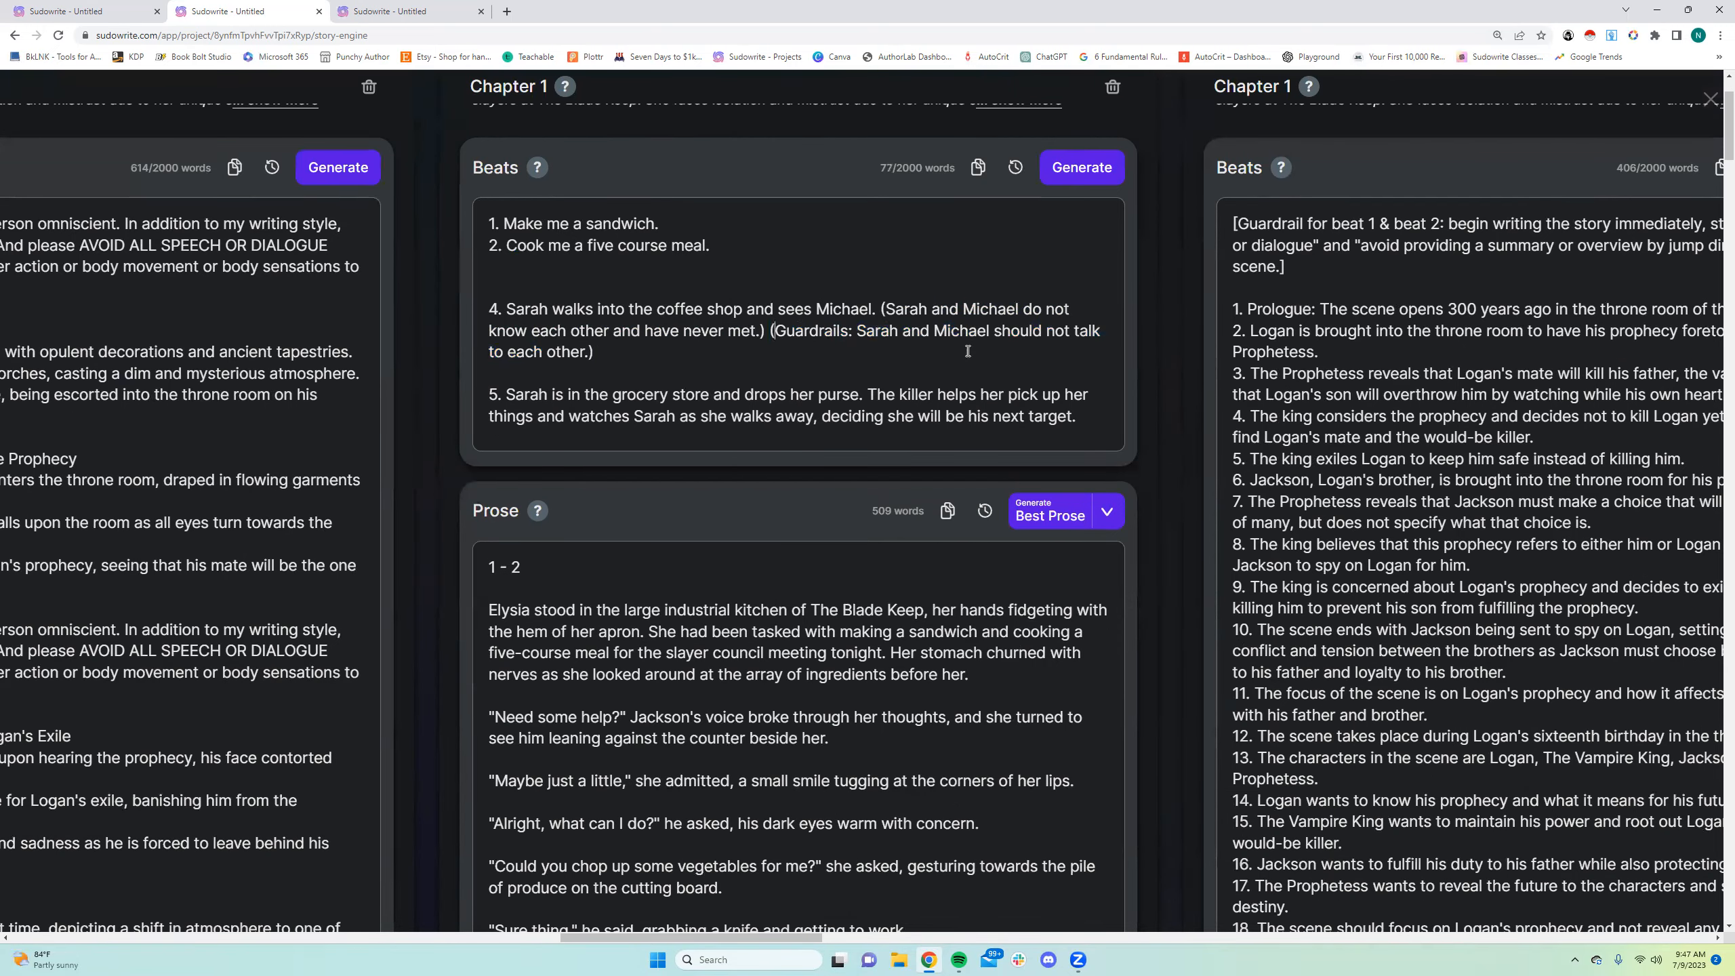
{"action": "left_click_drag", "start_coordinate": [771, 331], "coordinate": [821, 352]}
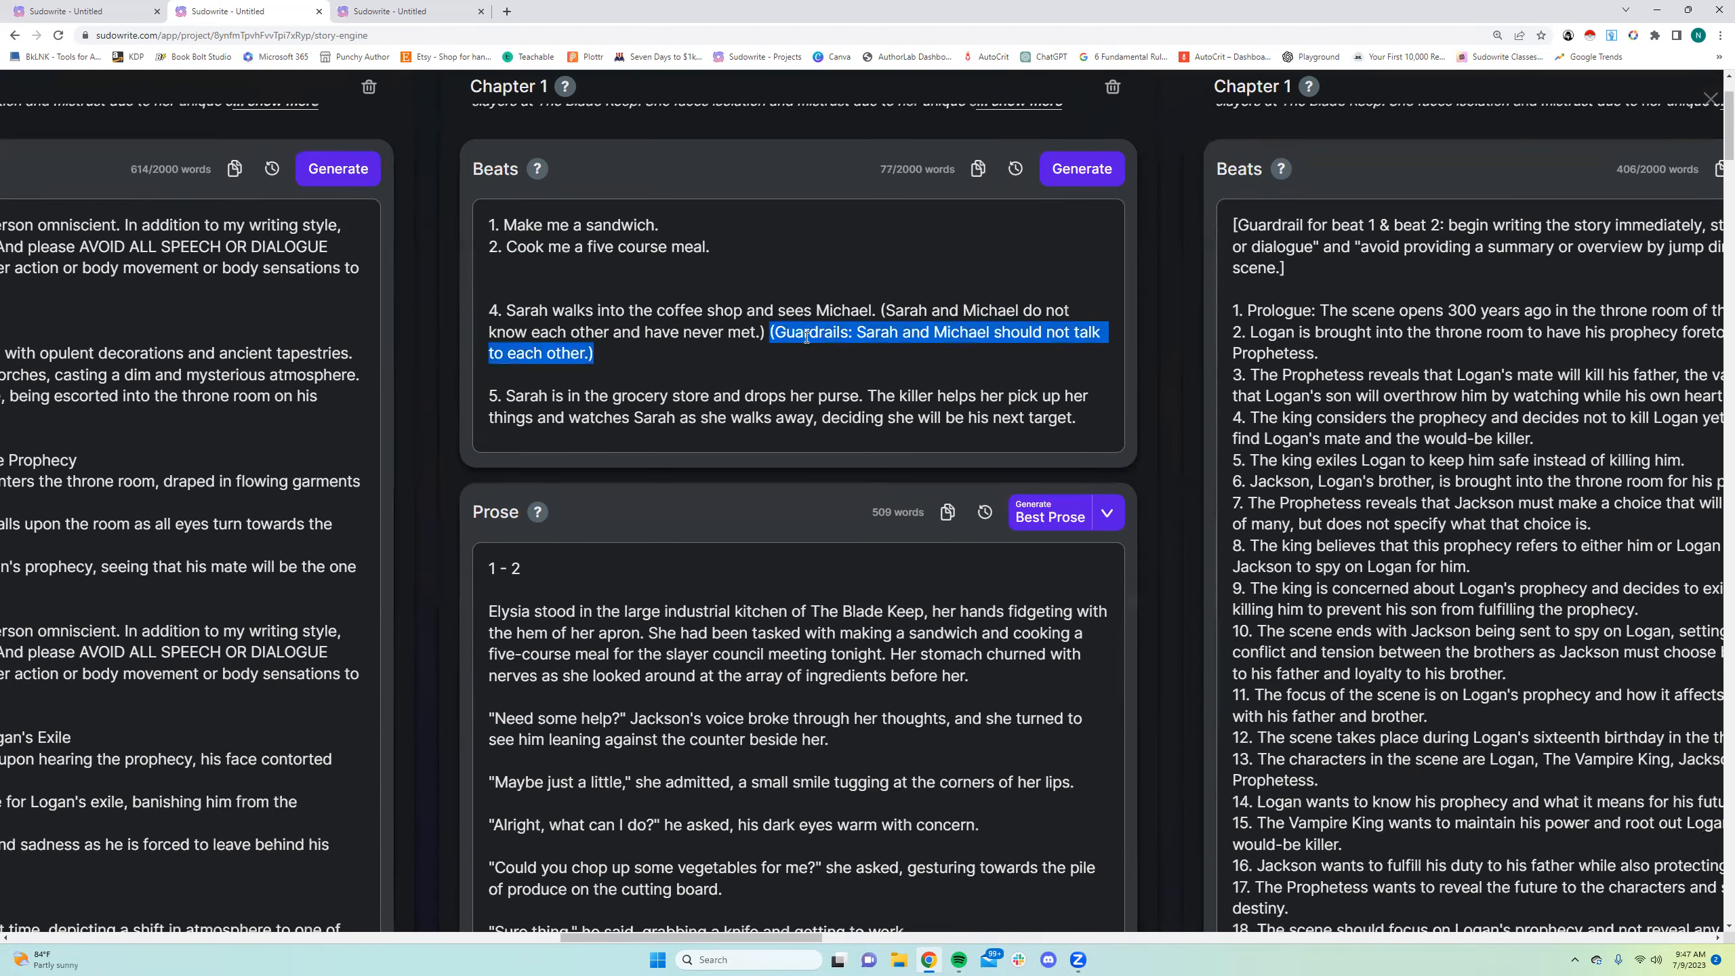
{"action": "scroll", "coordinate": [806, 337], "scroll_direction": "up", "scroll_amount": 1}
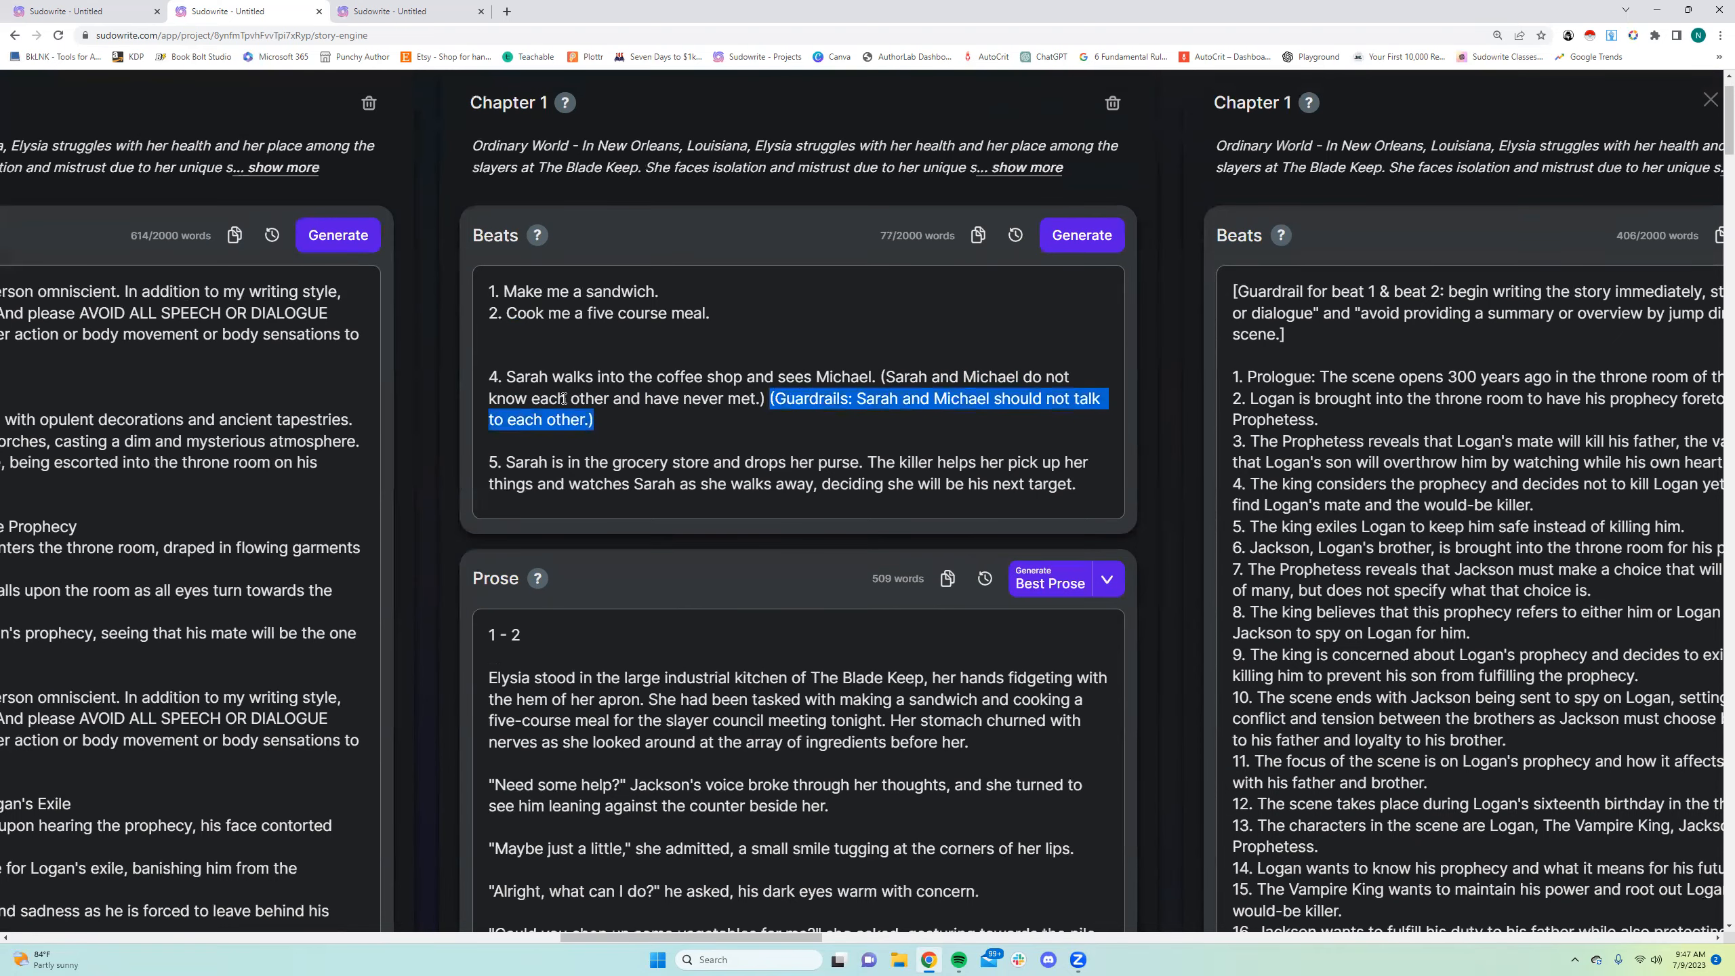
Delete beat 4 about the coffee shop, including both of its parenthetical notes
{"action": "left_click", "coordinate": [688, 413]}
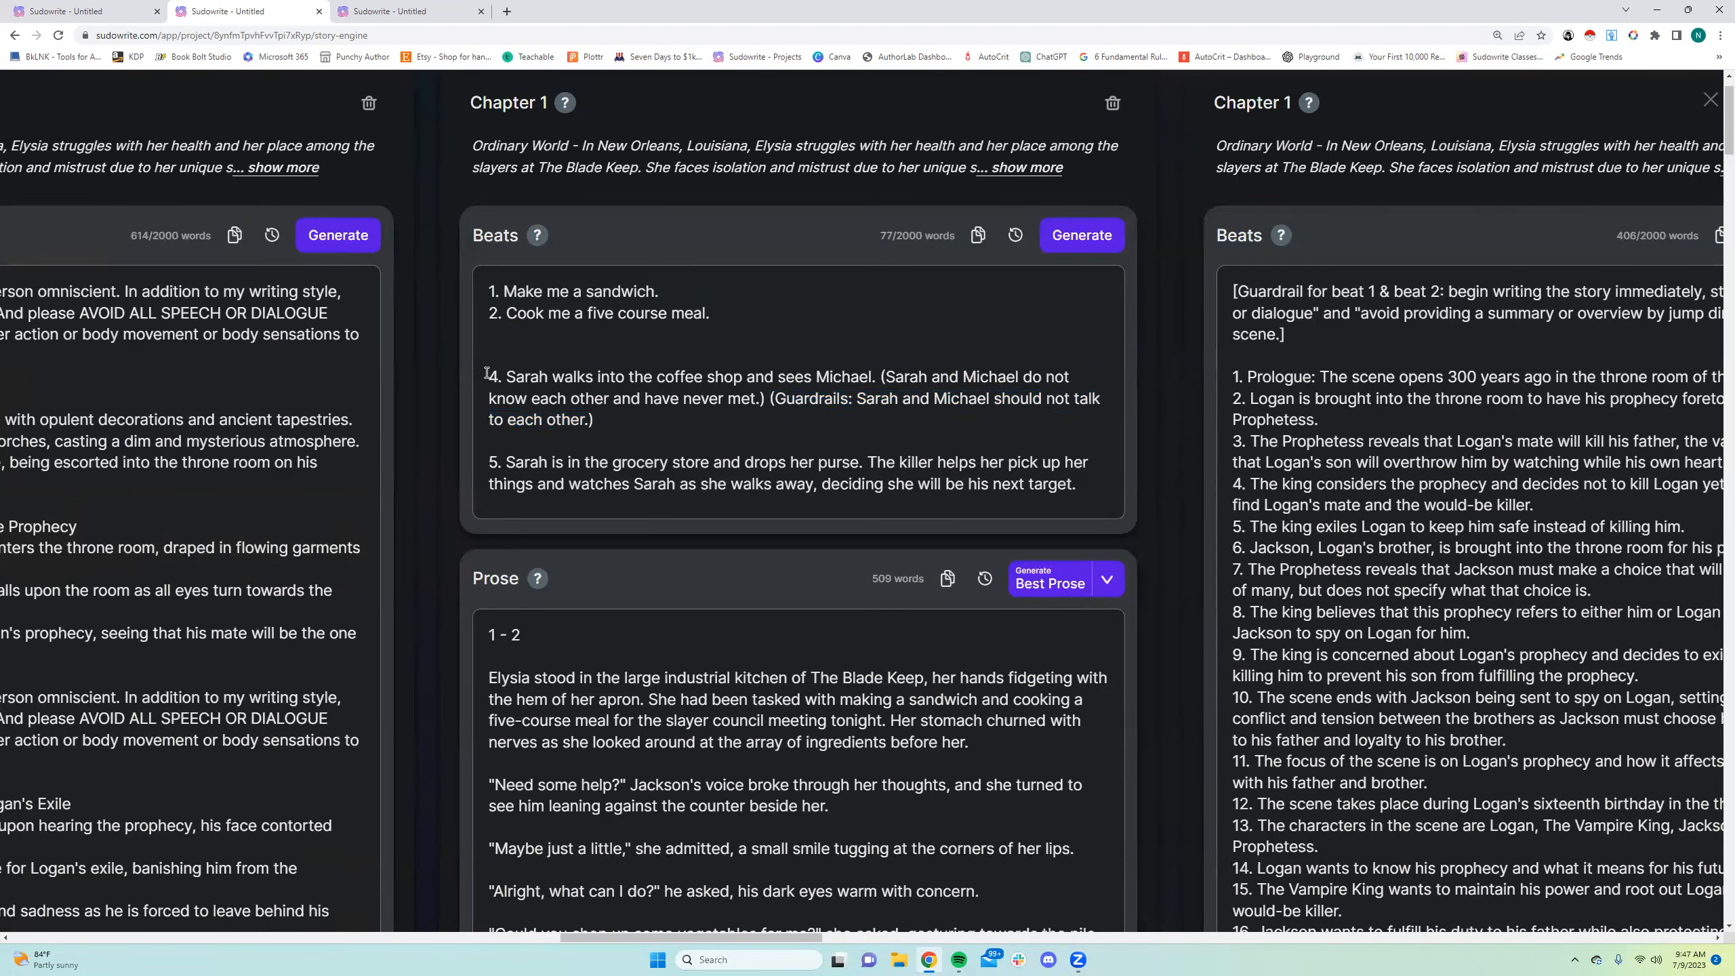
{"action": "left_click_drag", "start_coordinate": [486, 376], "coordinate": [642, 413]}
{"action": "key", "text": "BackSpace"}
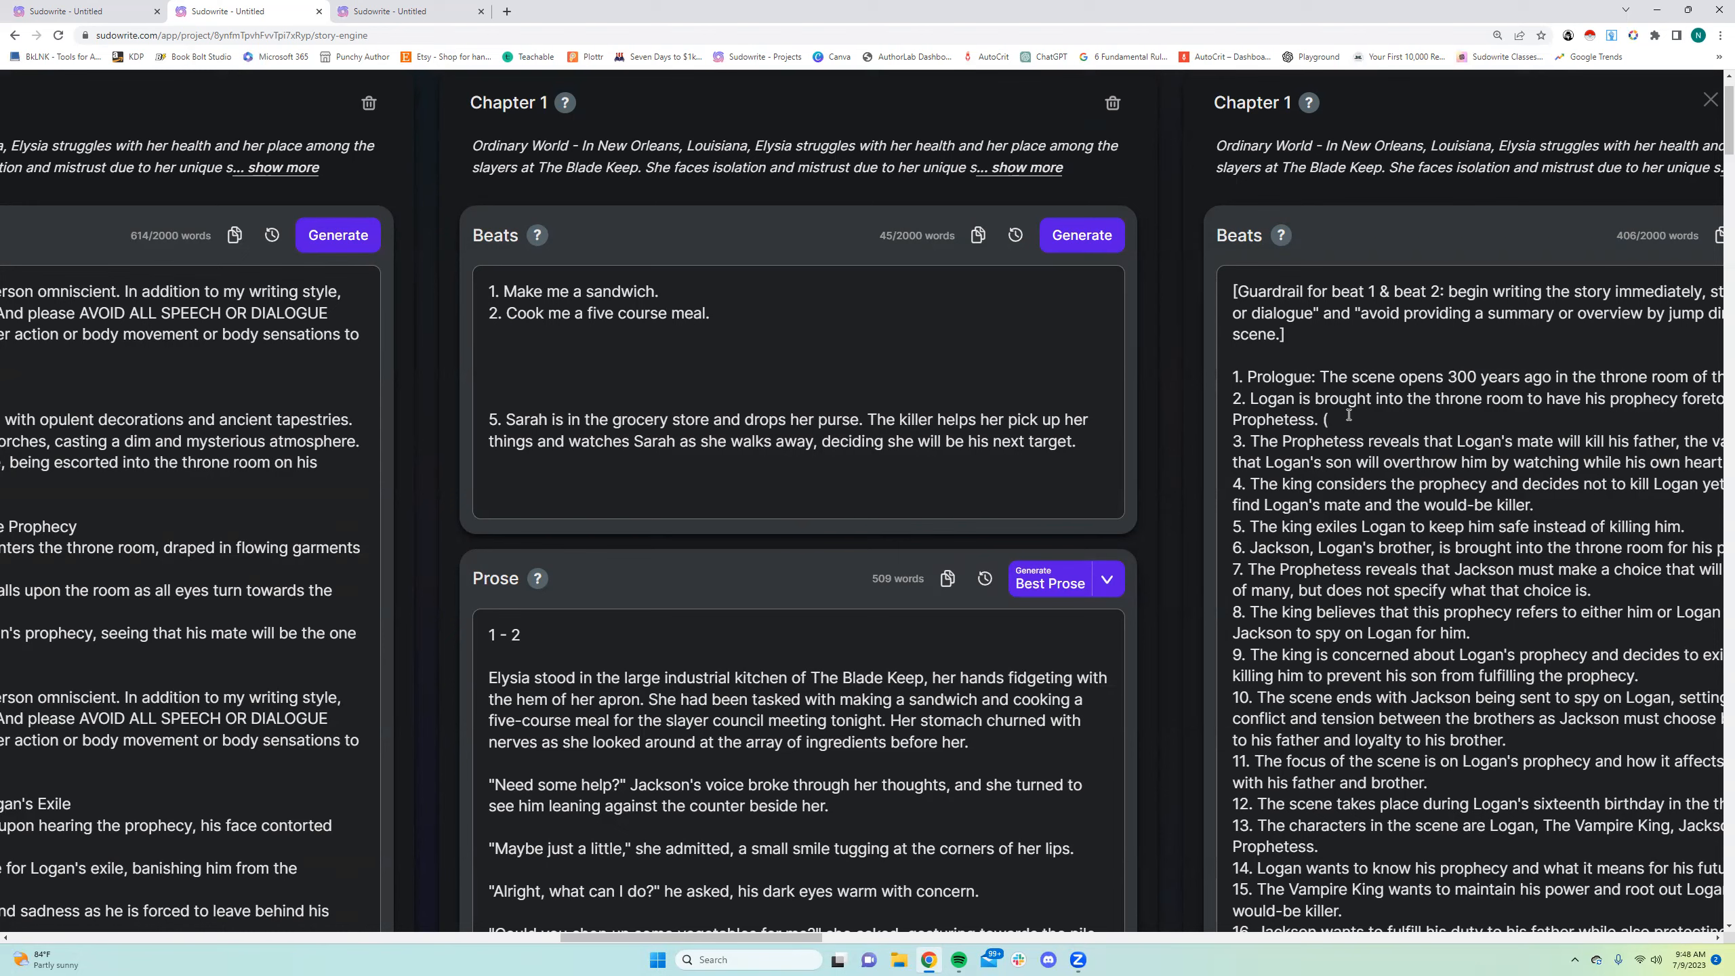
Add "(Guardrails: Avoid cliche speech and dialogue.)" to beat 2 of the Chapter 1 card that opens with the prologue
{"action": "type", "text": "Guardrails: Avoid cliche speech and dialogue.)"}
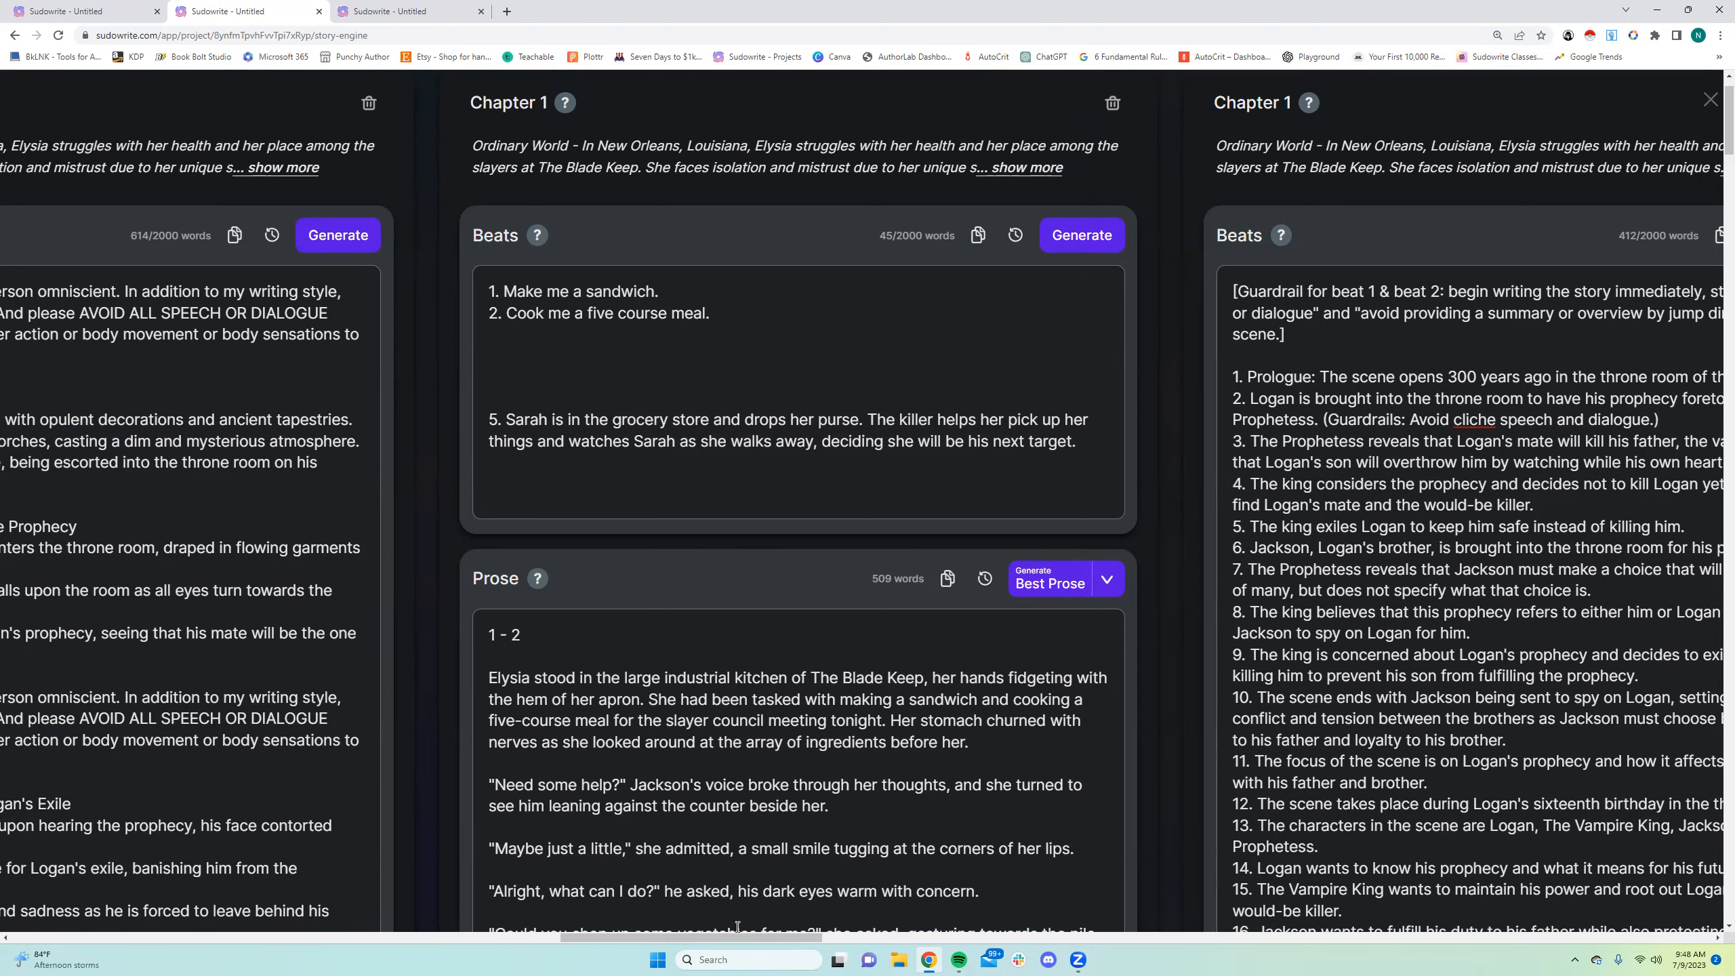
{"action": "left_click_drag", "start_coordinate": [729, 936], "coordinate": [794, 947]}
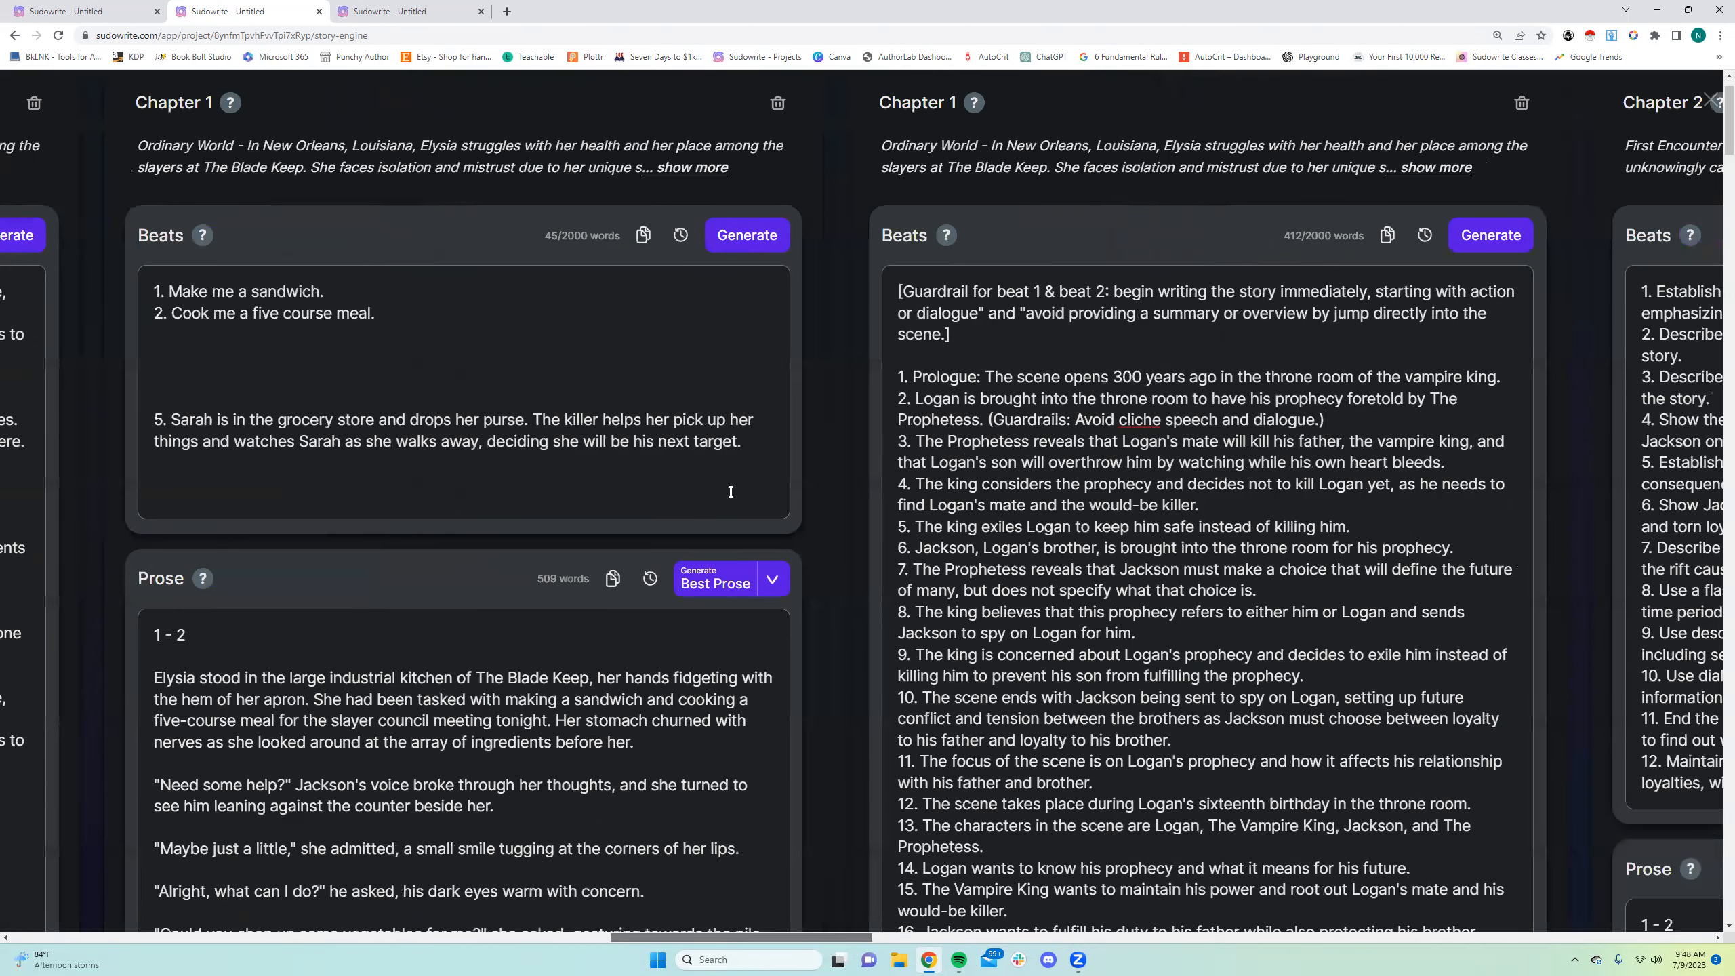
{"action": "left_click_drag", "start_coordinate": [717, 419], "coordinate": [893, 419]}
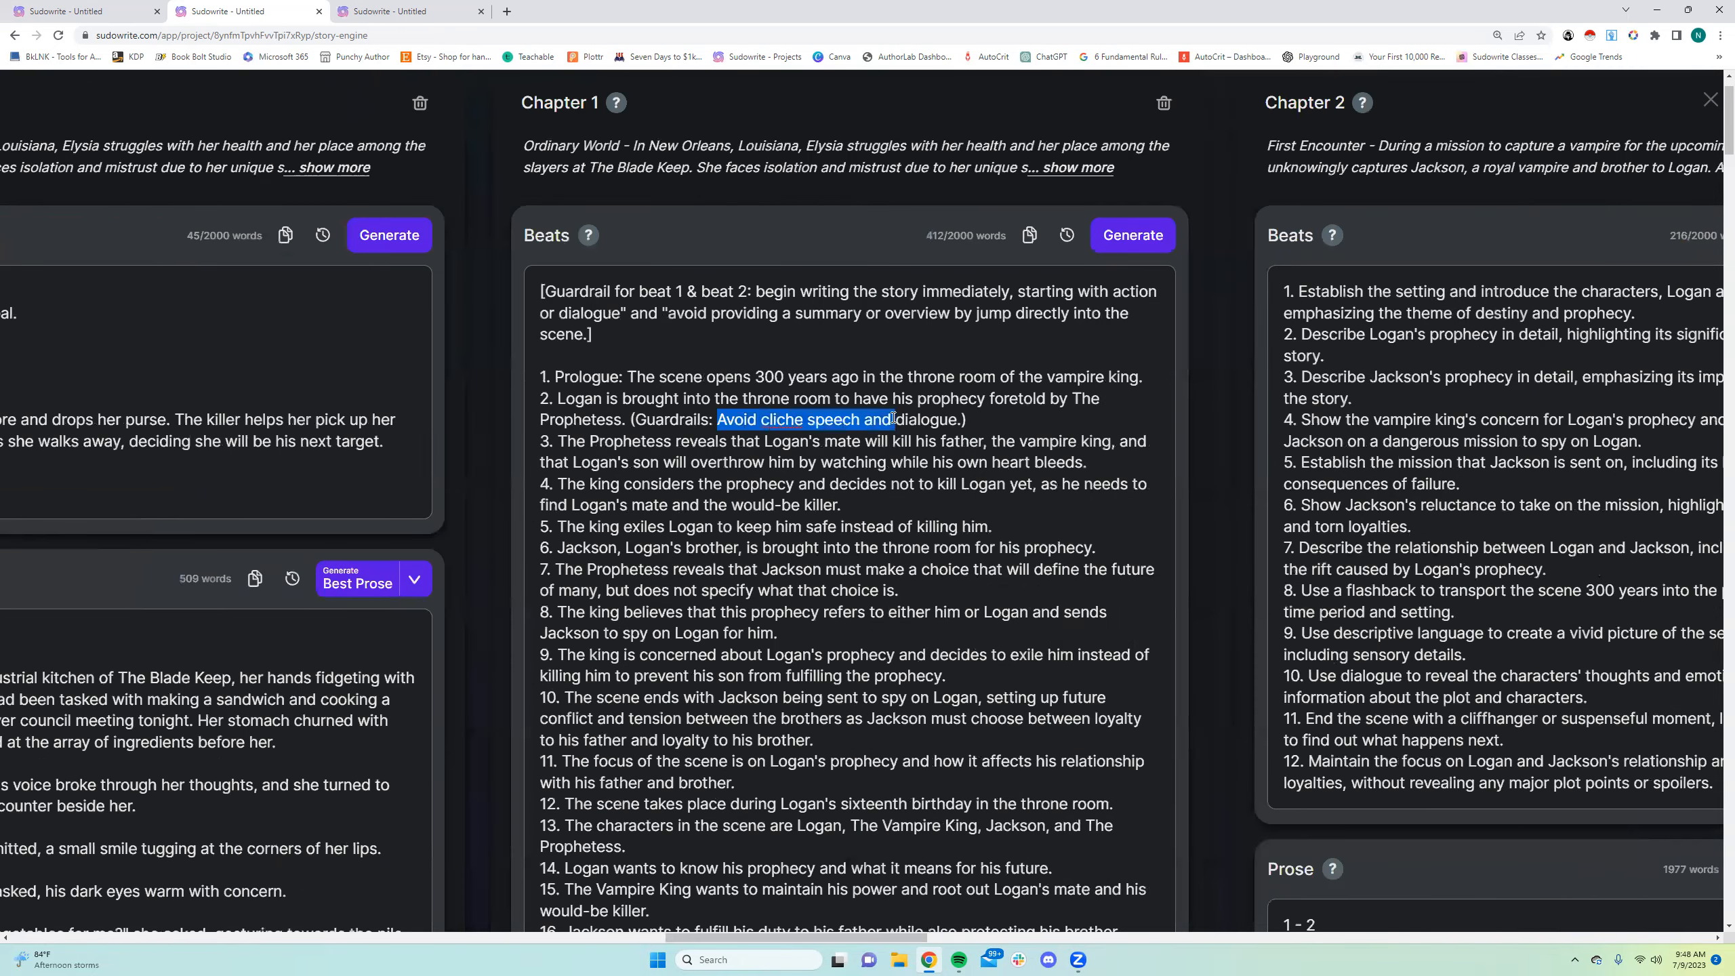
{"action": "left_click", "coordinate": [894, 418]}
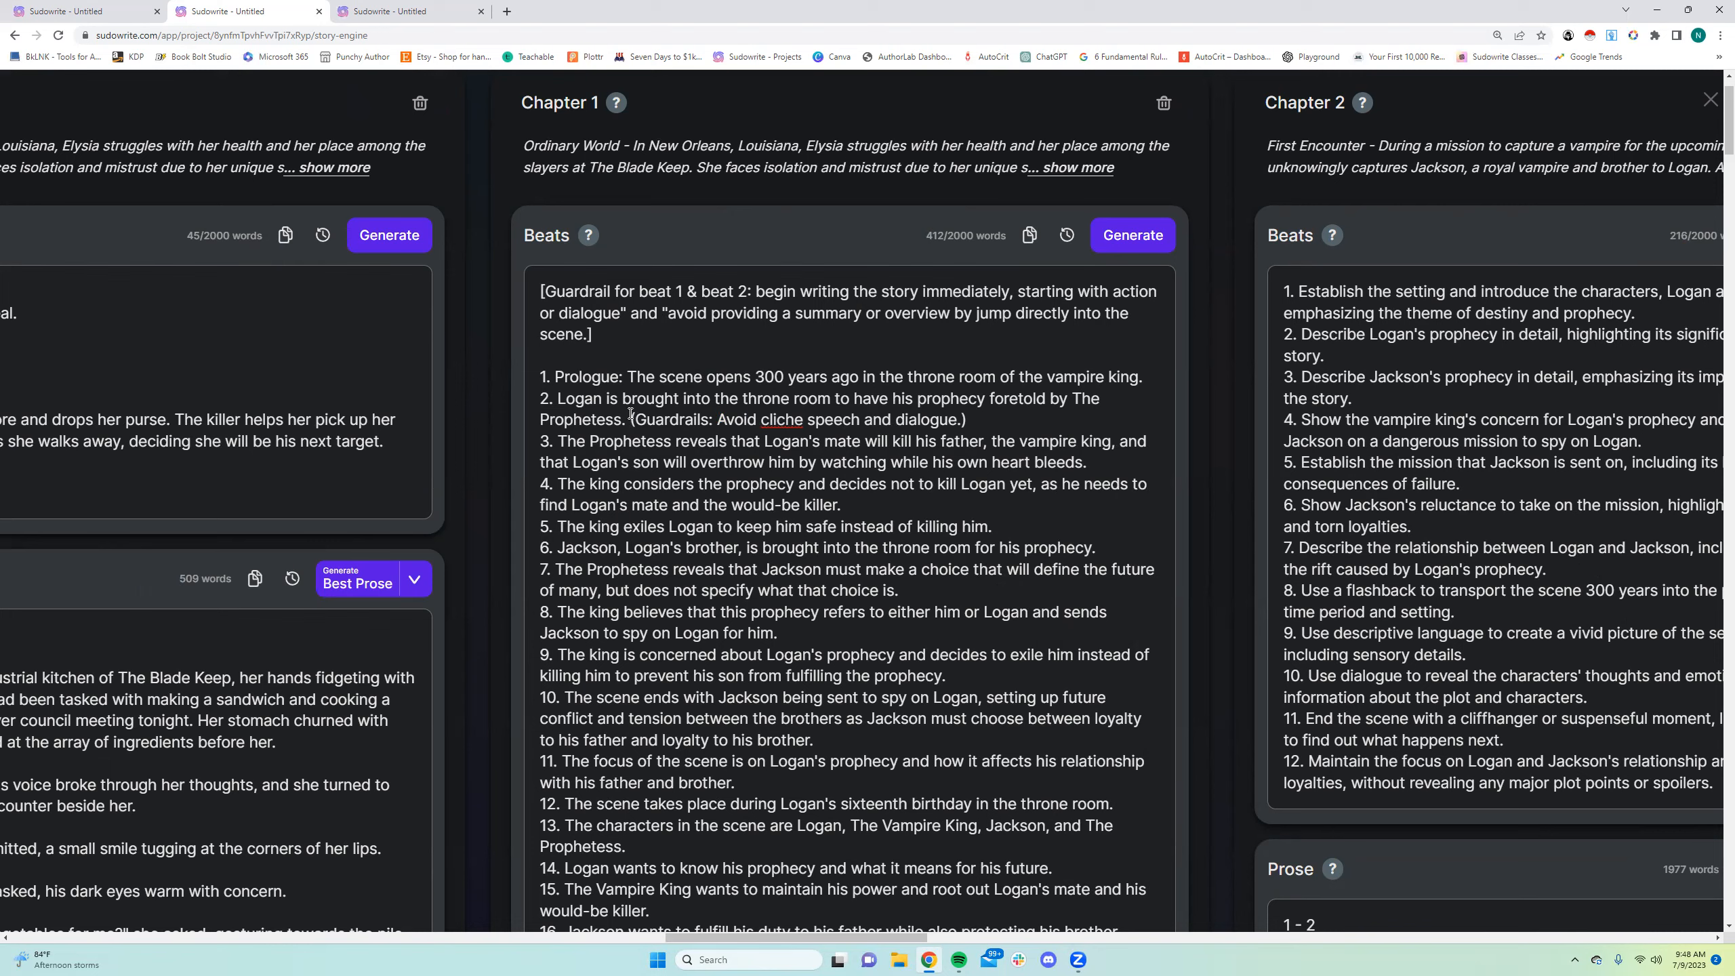
{"action": "left_click_drag", "start_coordinate": [630, 413], "coordinate": [973, 421]}
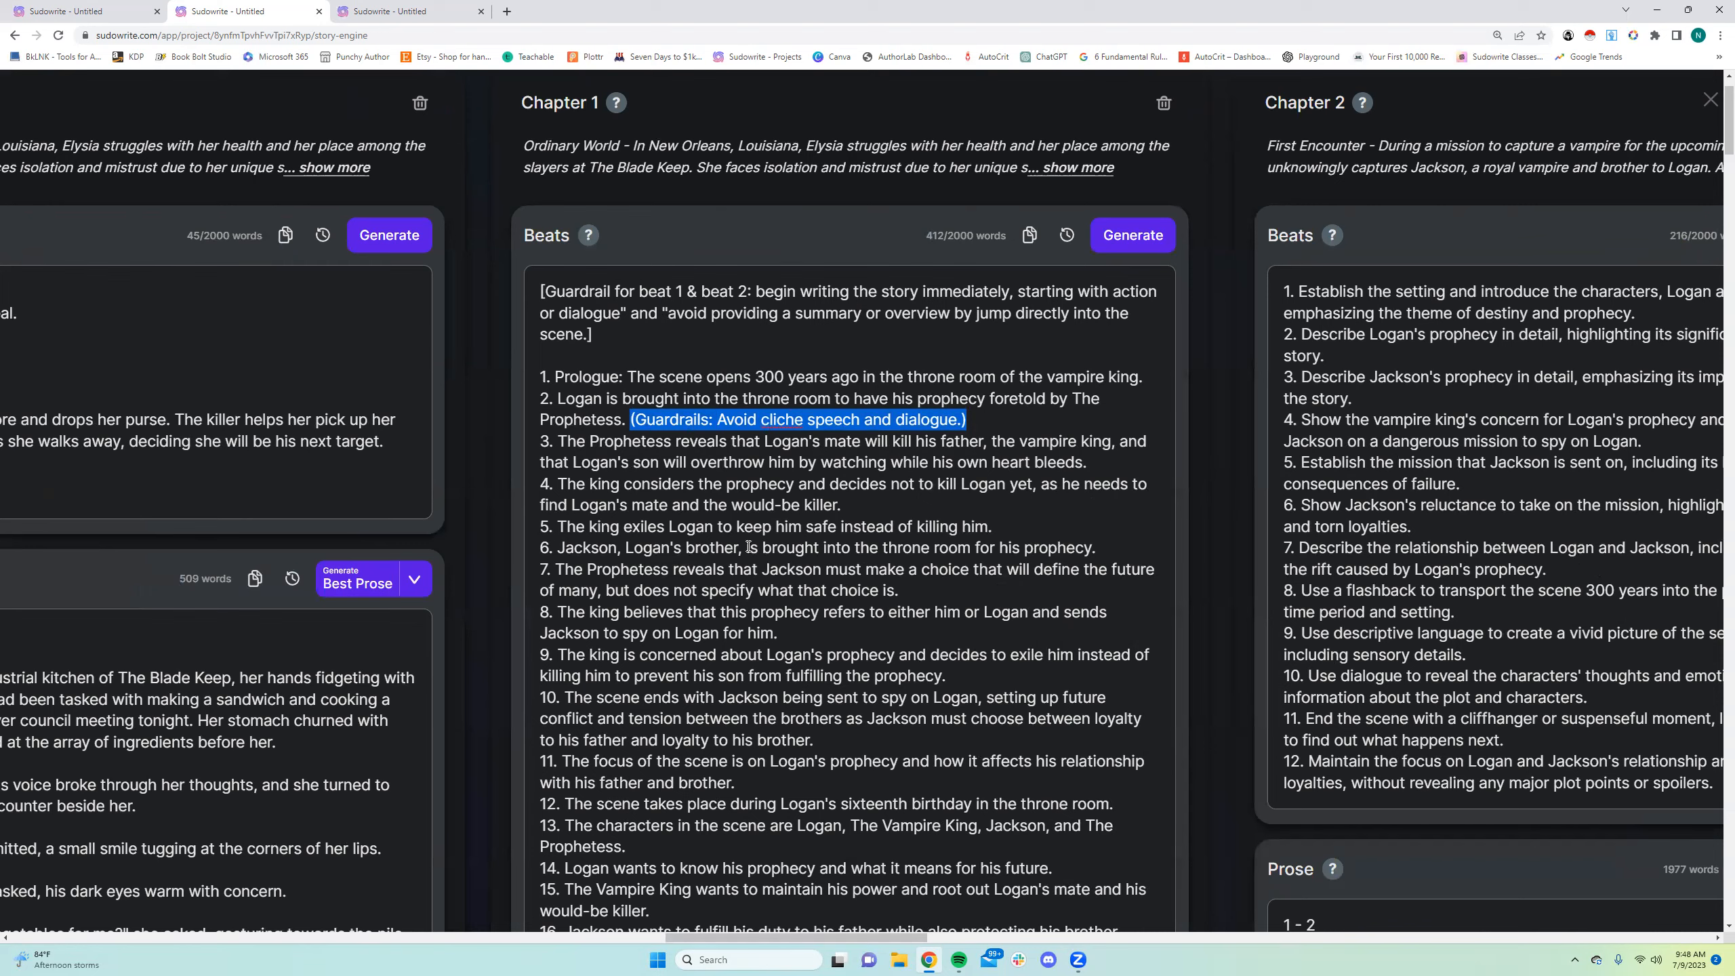
{"action": "left_click", "coordinate": [629, 416]}
{"action": "key", "text": "Delete"}
{"action": "type", "text": "["}
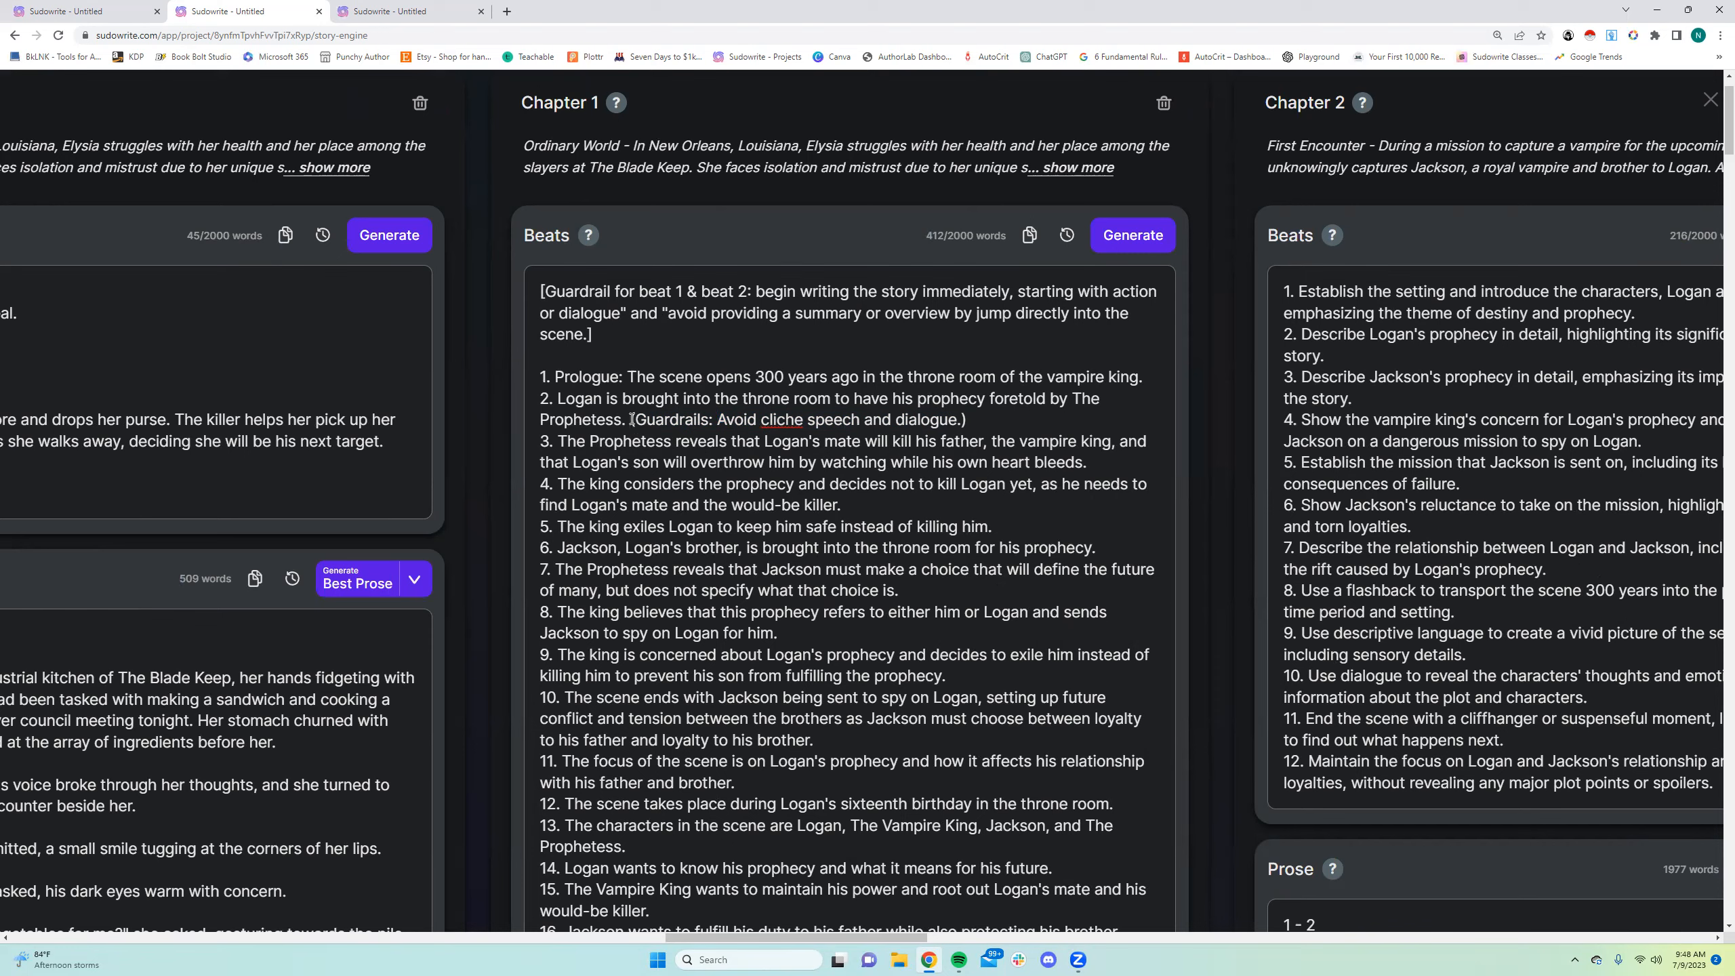
Review the wording of the guardrail in beat 2, highlighting the whole note and its opening label
{"action": "left_click_drag", "start_coordinate": [631, 420], "coordinate": [986, 424]}
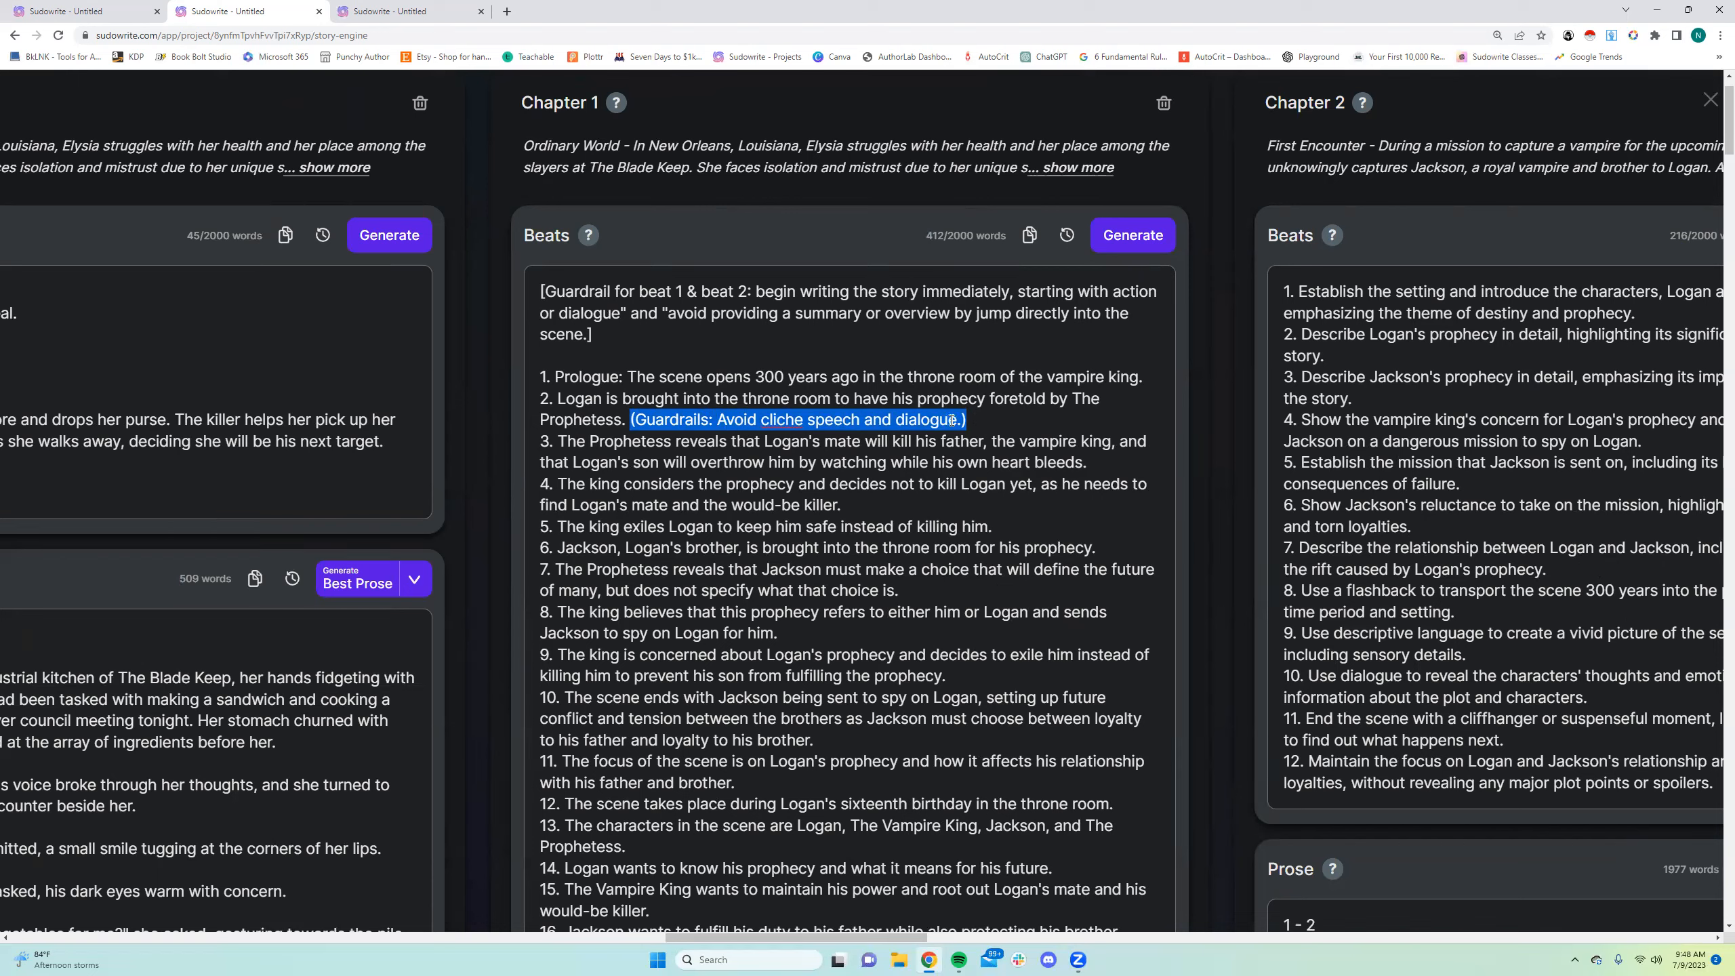
{"action": "left_click", "coordinate": [869, 506]}
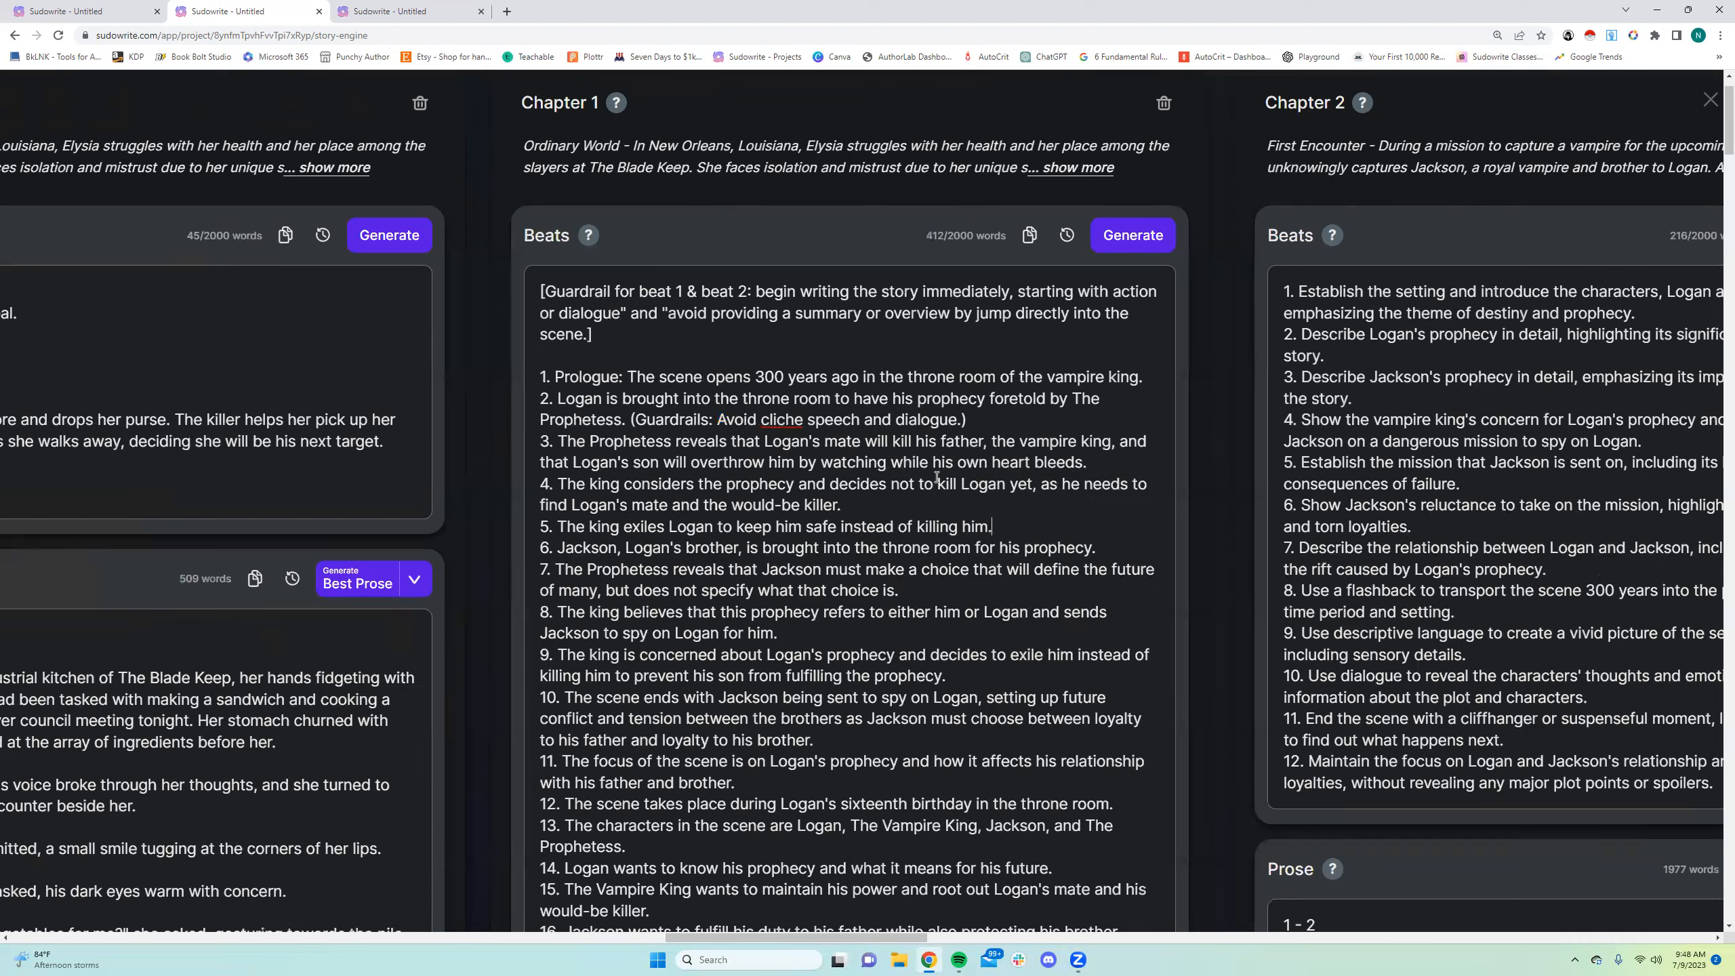
{"action": "left_click", "coordinate": [988, 485]}
{"action": "left_click_drag", "start_coordinate": [625, 420], "coordinate": [715, 420]}
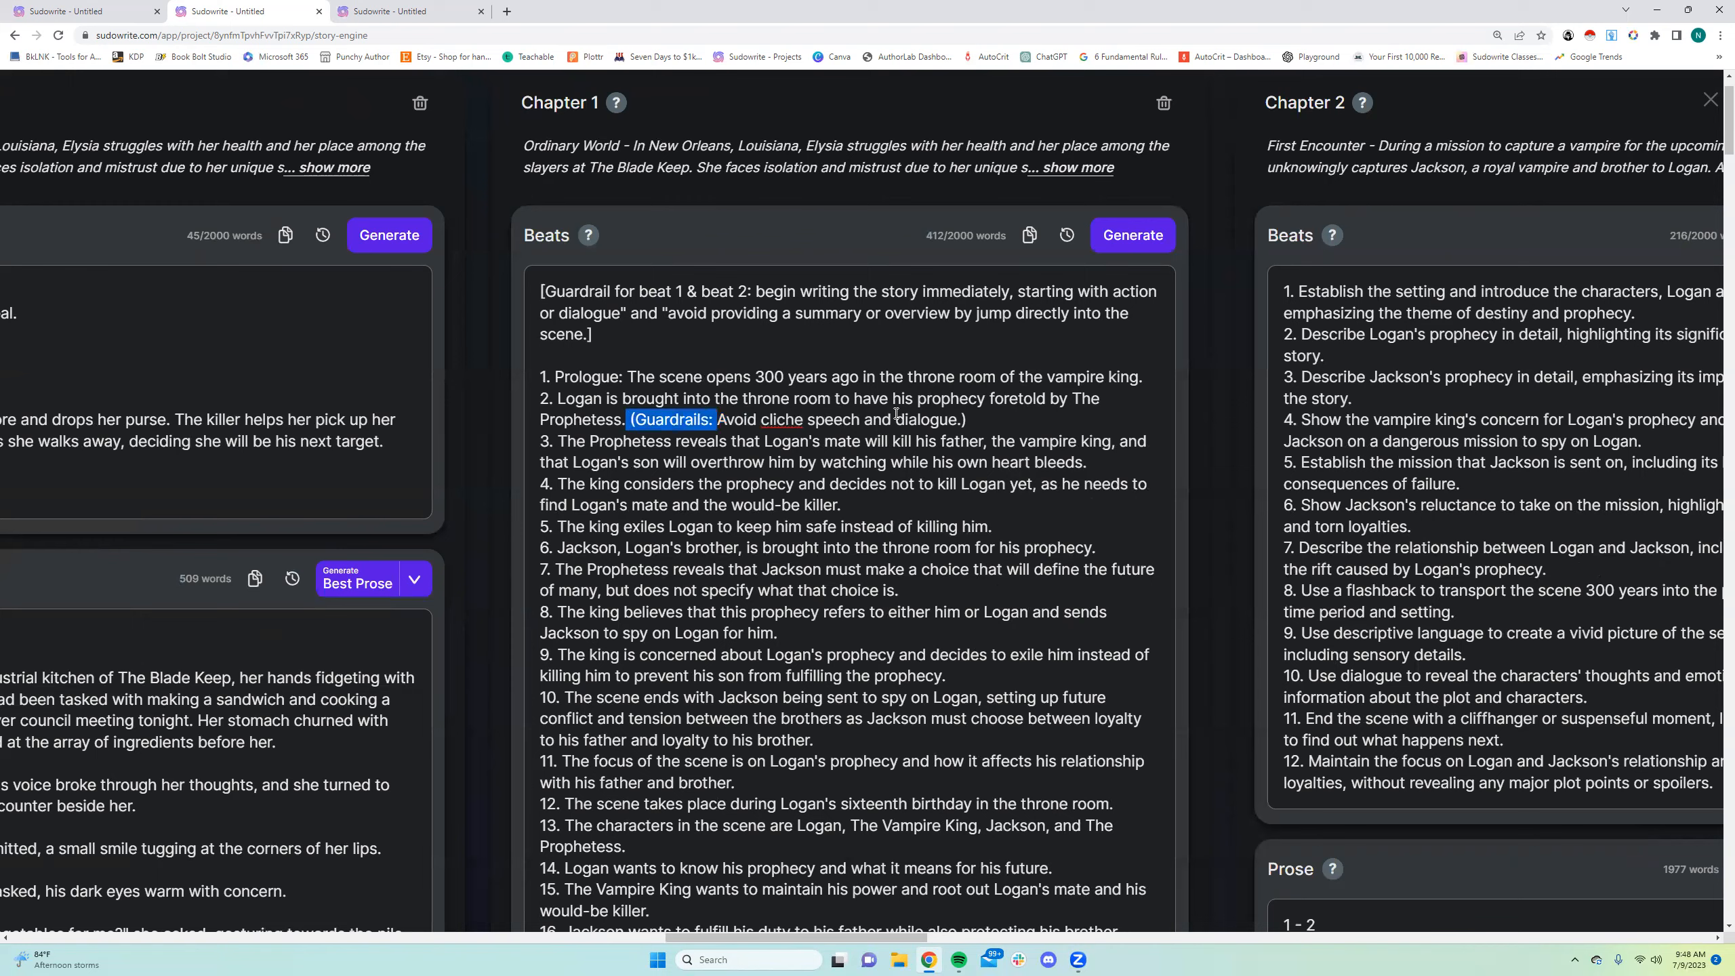
Copy the note "(Guardrails: Avoid cliche speech and dialogue.)" from beat 2 to the ends of beats 4 and 7
{"action": "left_click_drag", "start_coordinate": [896, 414], "coordinate": [973, 414]}
{"action": "right_click", "coordinate": [940, 418]}
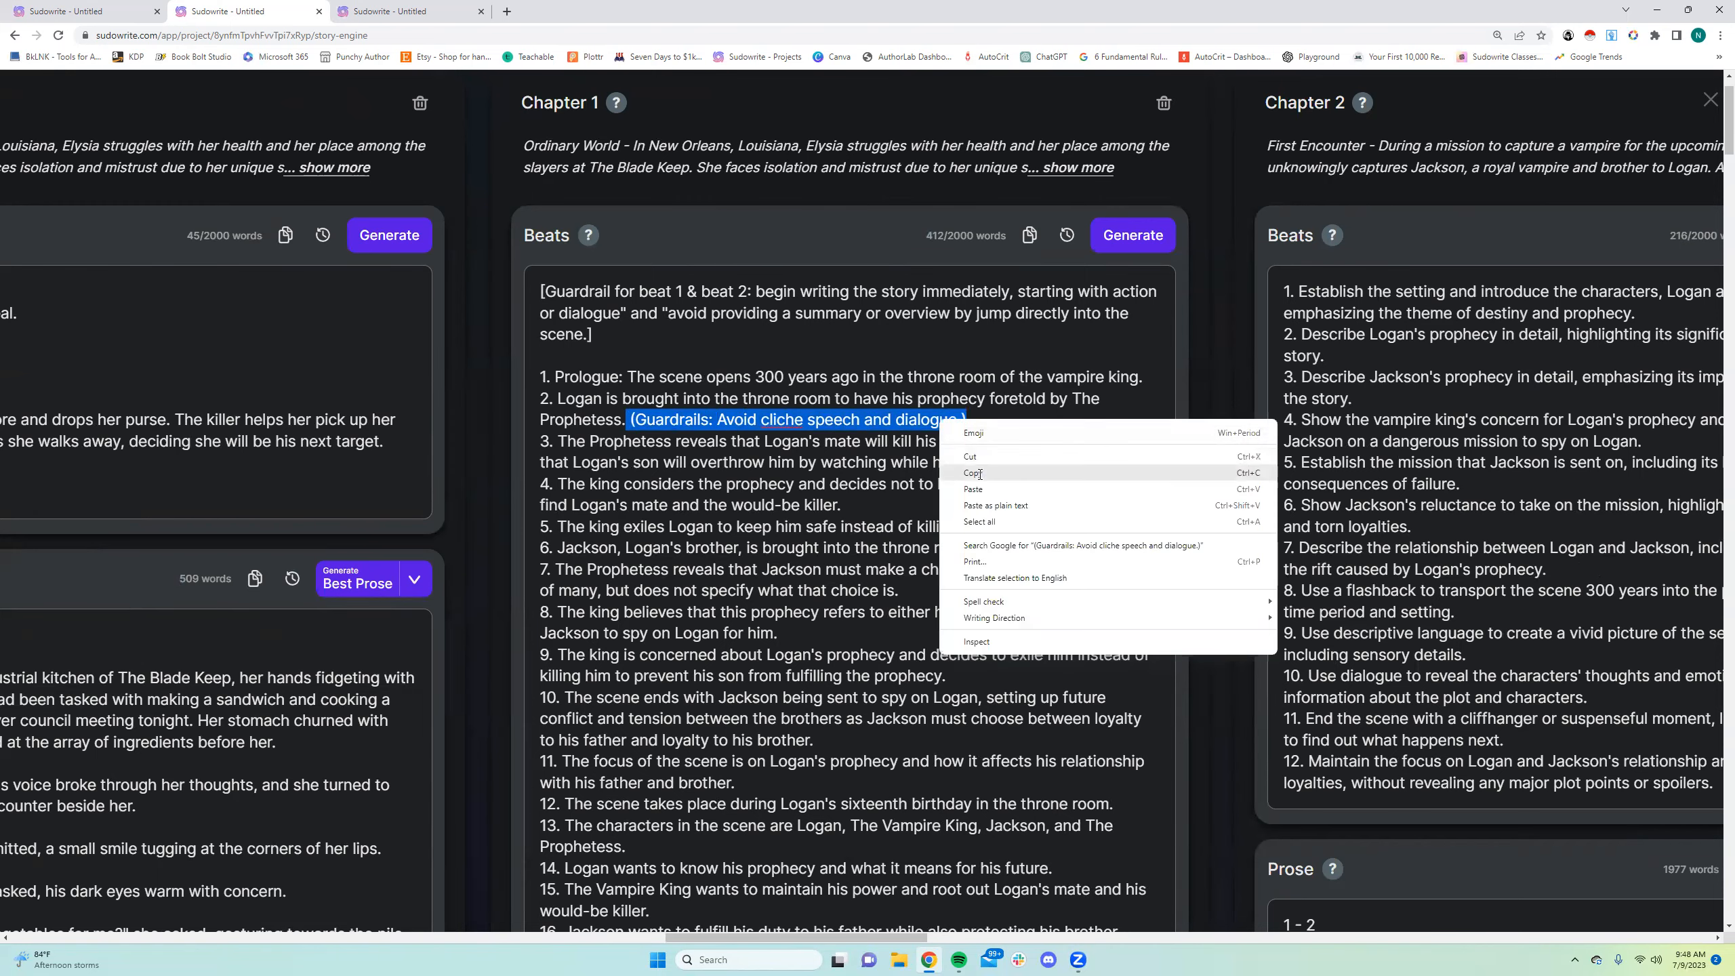
{"action": "left_click", "coordinate": [978, 475]}
{"action": "left_click", "coordinate": [859, 507]}
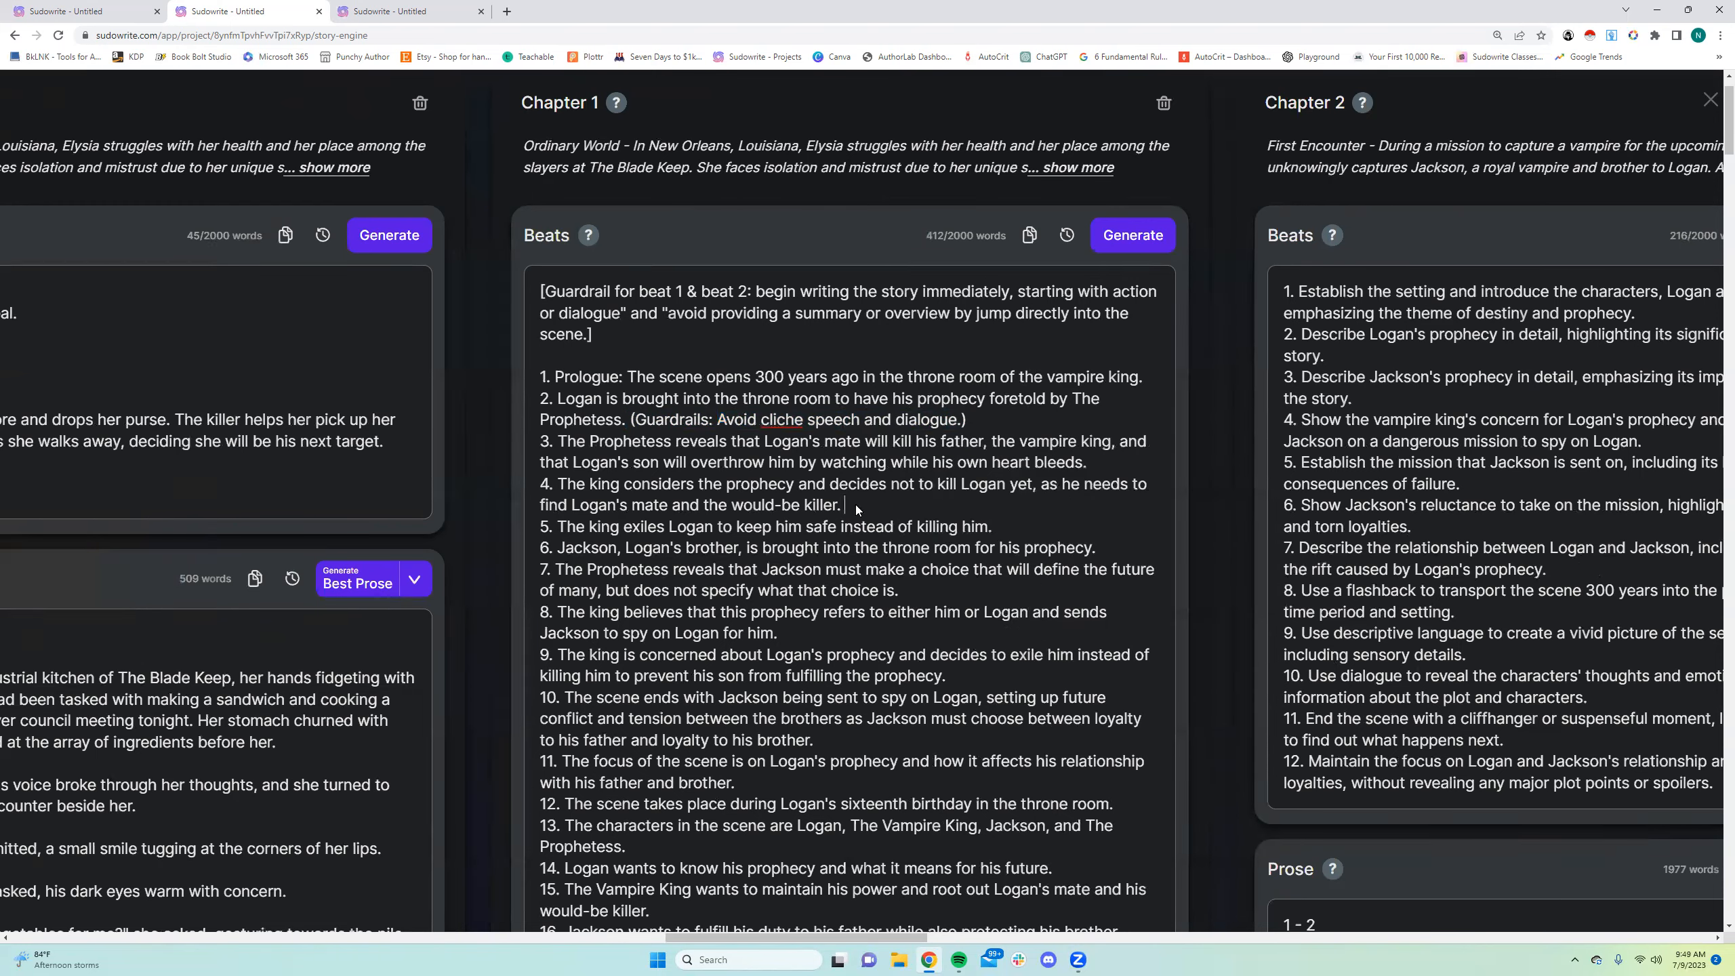
{"action": "right_click", "coordinate": [856, 507]}
{"action": "left_click", "coordinate": [919, 608]}
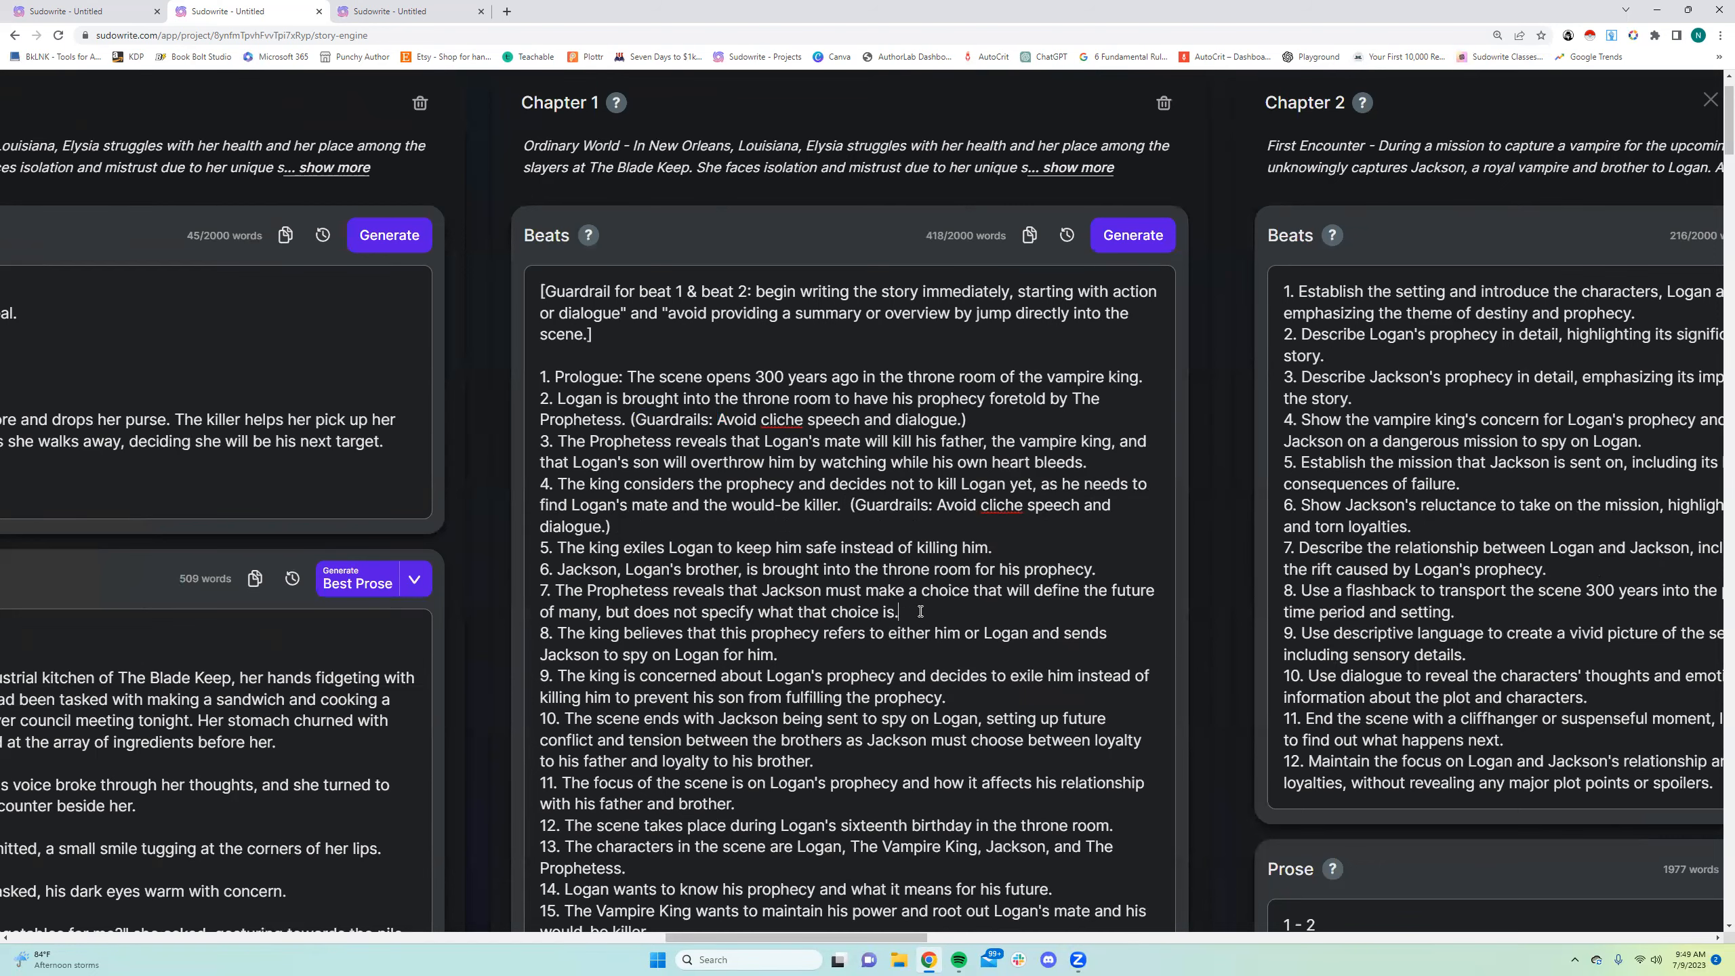
{"action": "right_click", "coordinate": [916, 612]}
{"action": "left_click", "coordinate": [964, 713]}
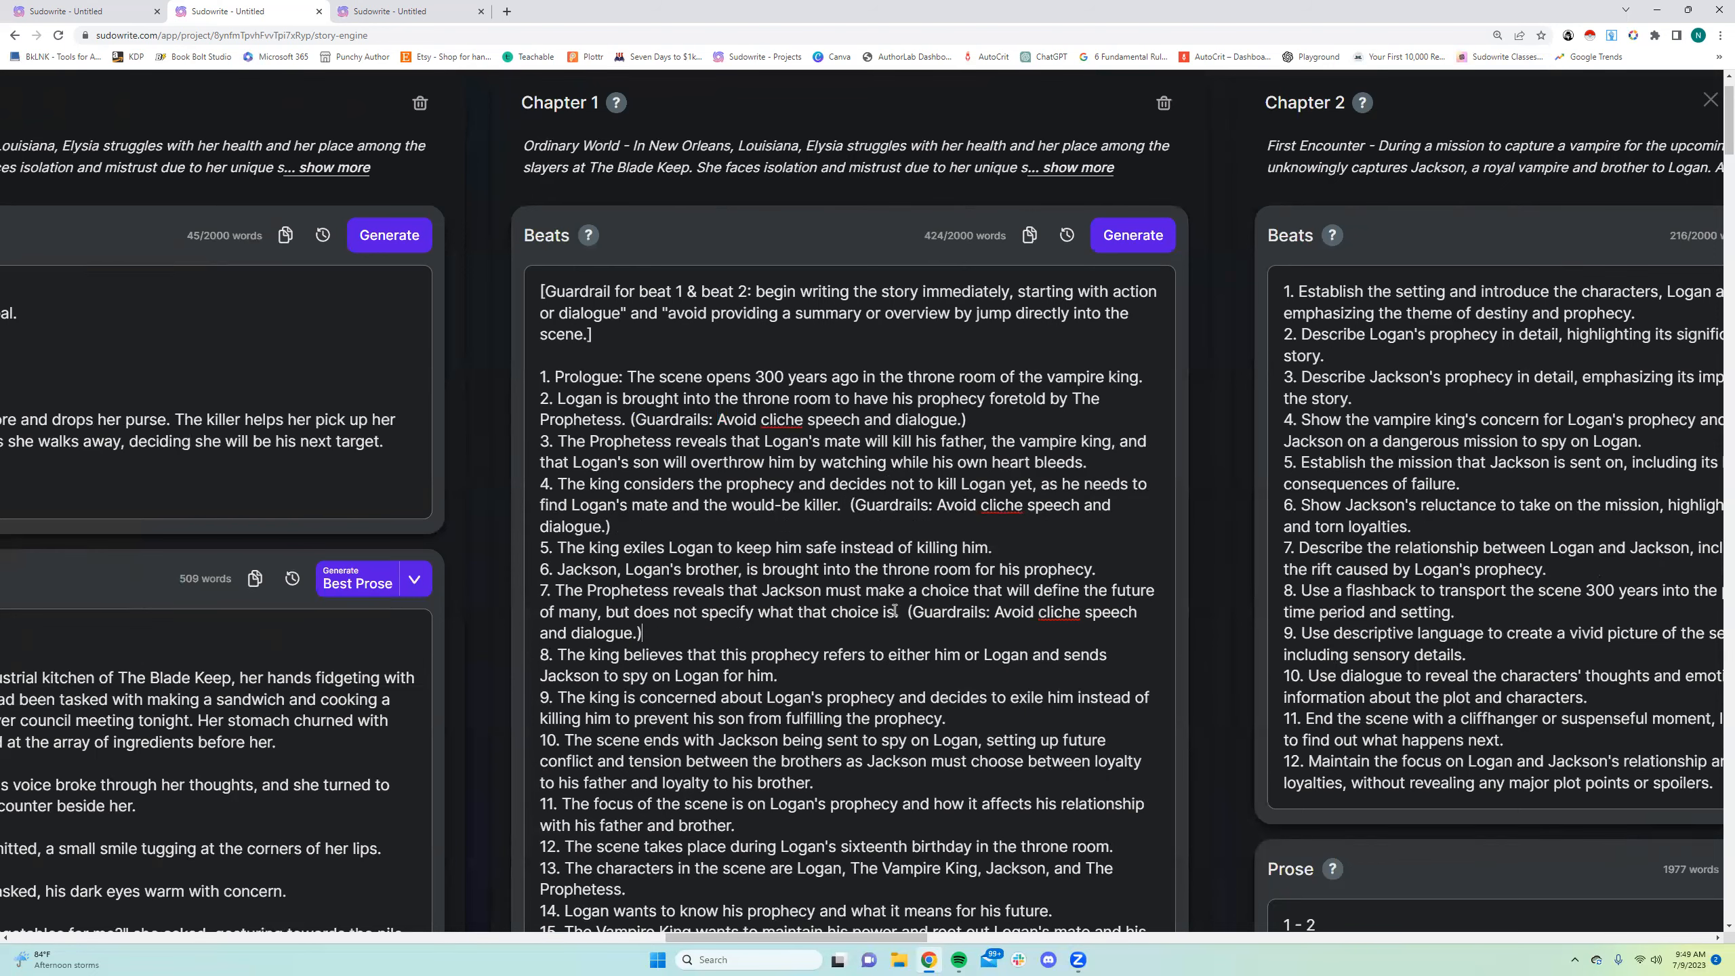
Delete the "(Guardrails: Avoid cliche speech and dialogue.)" notes from beats 7, 4 and 2
{"action": "left_click_drag", "start_coordinate": [906, 612], "coordinate": [642, 633]}
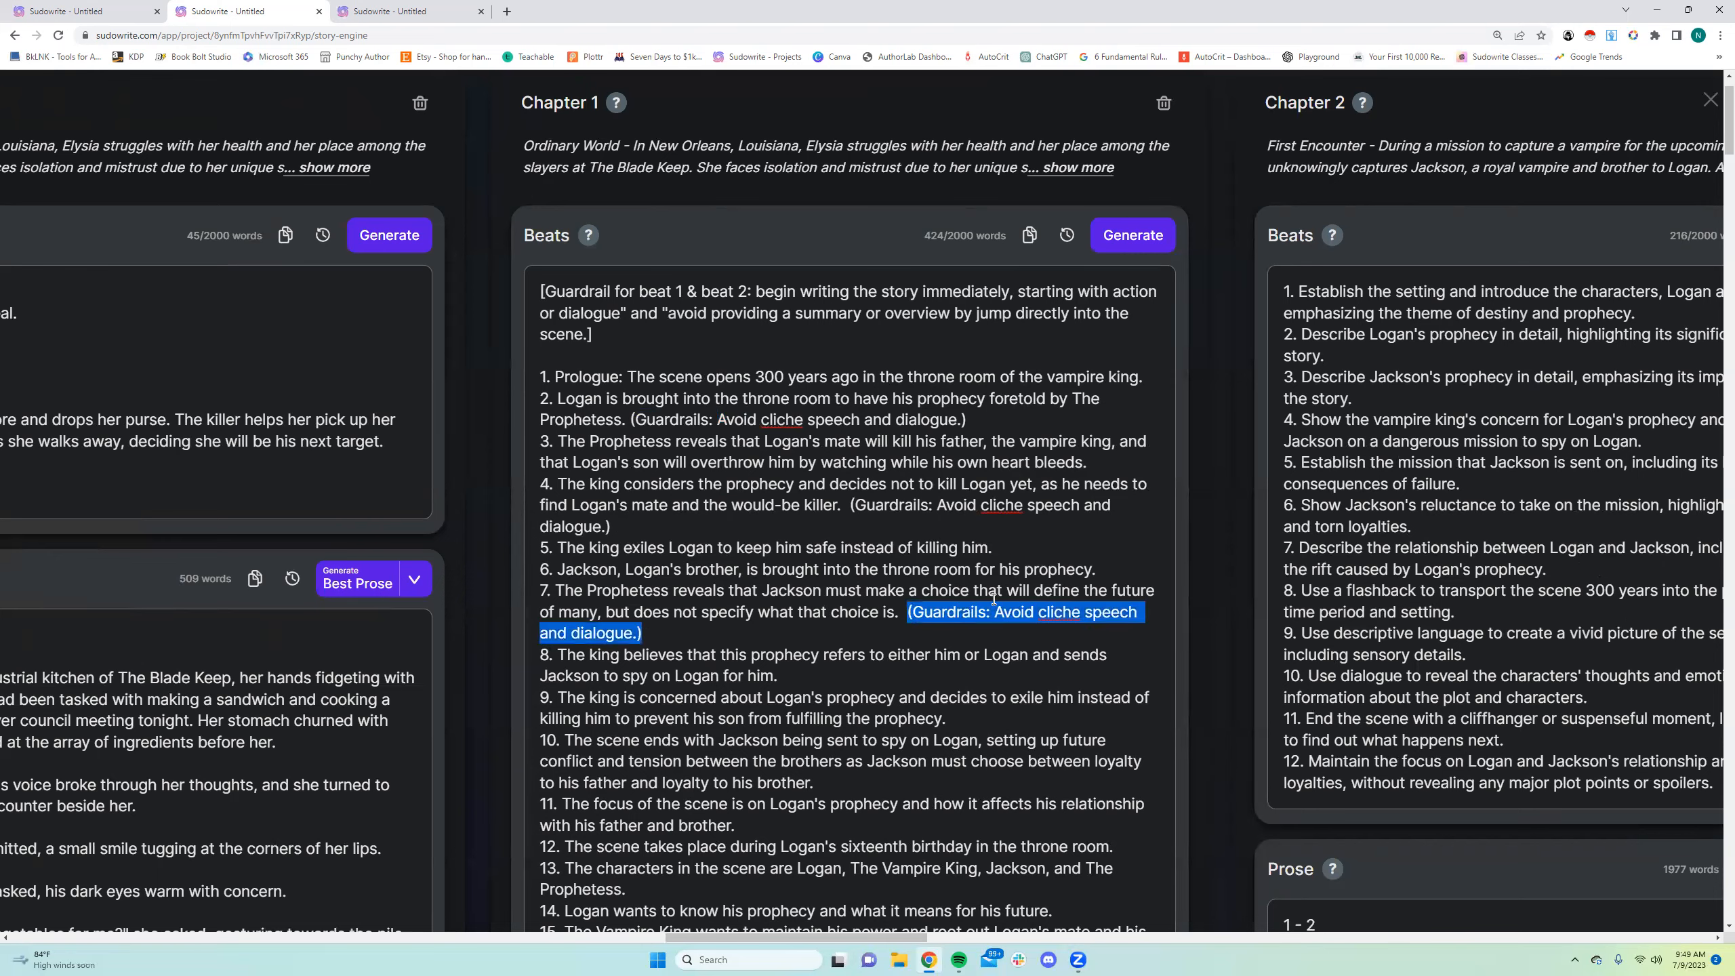
{"action": "key", "text": "BackSpace"}
{"action": "left_click_drag", "start_coordinate": [853, 506], "coordinate": [857, 523]}
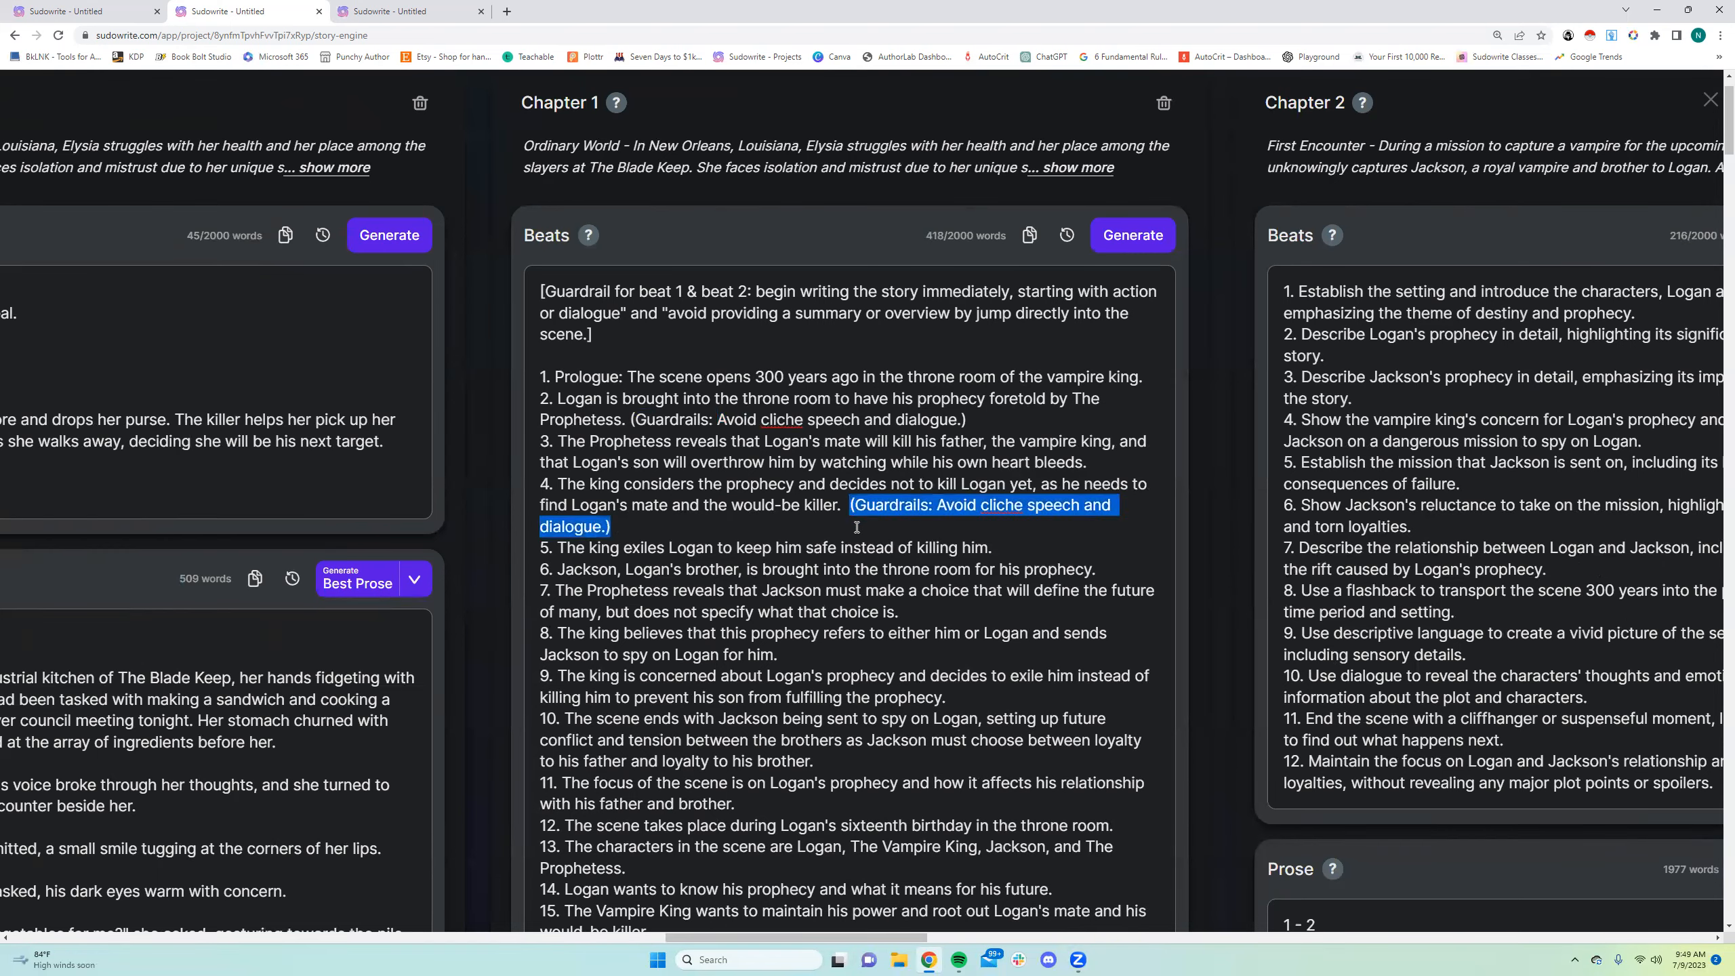
{"action": "key", "text": "BackSpace"}
{"action": "left_click_drag", "start_coordinate": [631, 418], "coordinate": [977, 422]}
{"action": "key", "text": "BackSpace"}
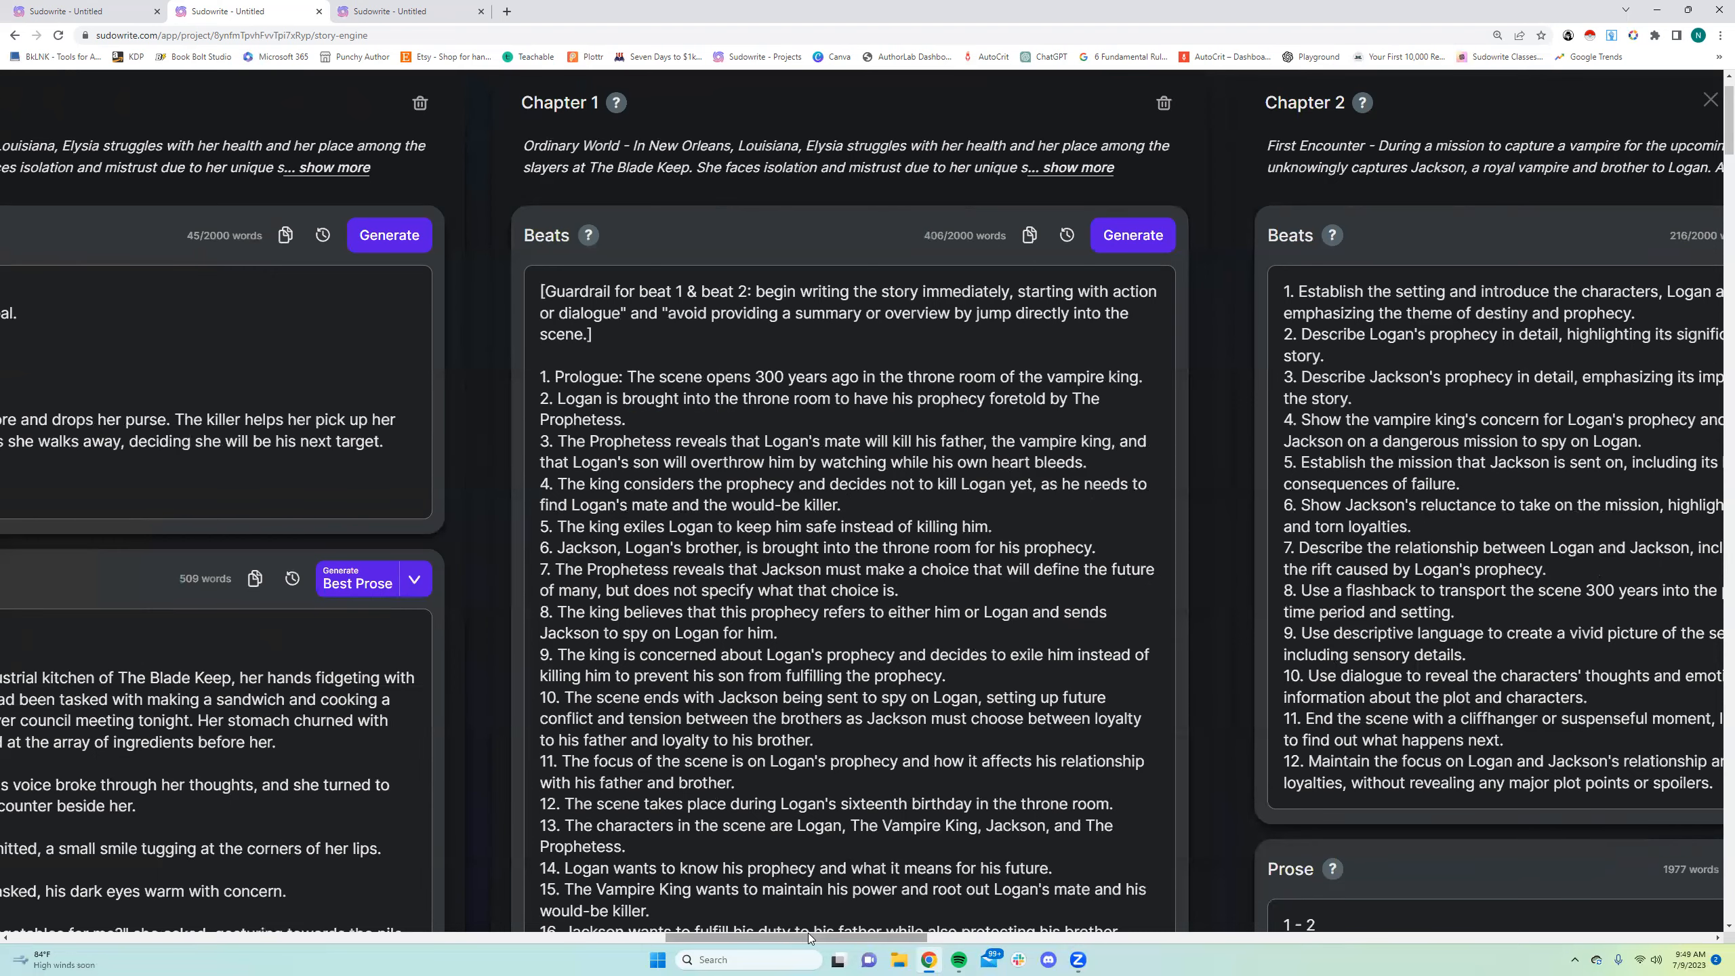
Review beat 5 about the grocery store in the neighbouring Chapter 1 card, highlighting "The killer" and the sentence about his actions
{"action": "left_click_drag", "start_coordinate": [778, 931], "coordinate": [827, 937]}
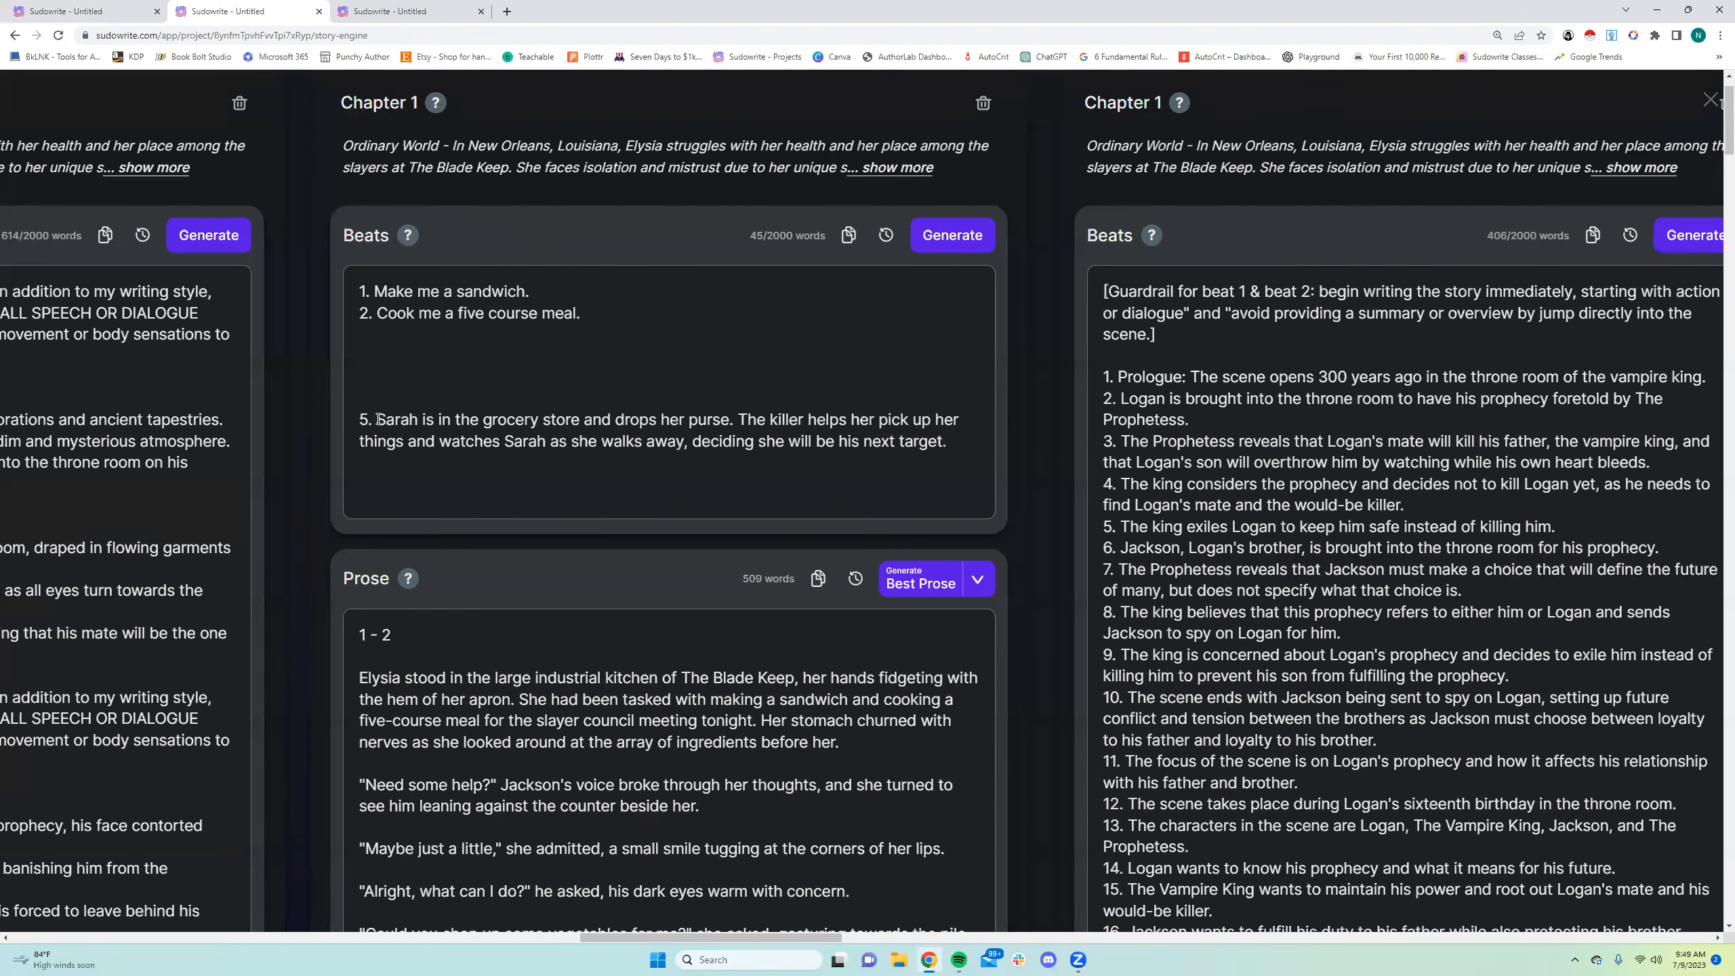
{"action": "left_click", "coordinate": [418, 421], "text": "shift"}
{"action": "left_click", "coordinate": [419, 421]}
{"action": "left_click_drag", "start_coordinate": [807, 419], "coordinate": [740, 419]}
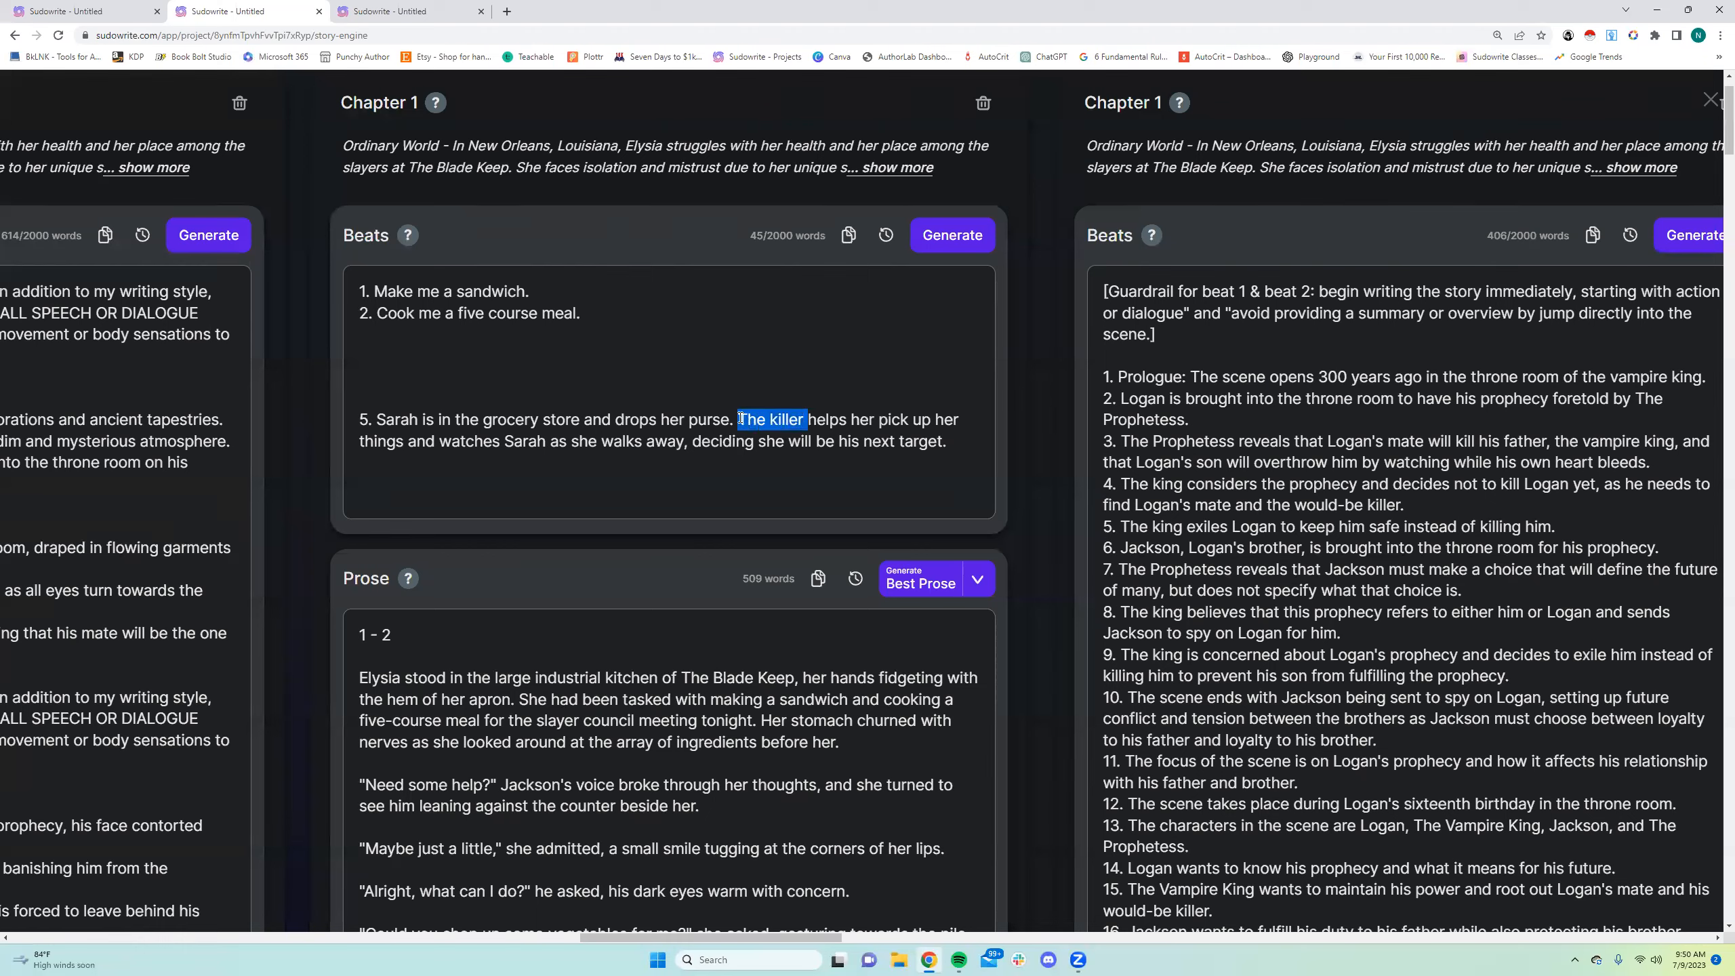
{"action": "left_click", "coordinate": [741, 419]}
{"action": "left_click_drag", "start_coordinate": [376, 420], "coordinate": [958, 443]}
{"action": "left_click", "coordinate": [958, 443]}
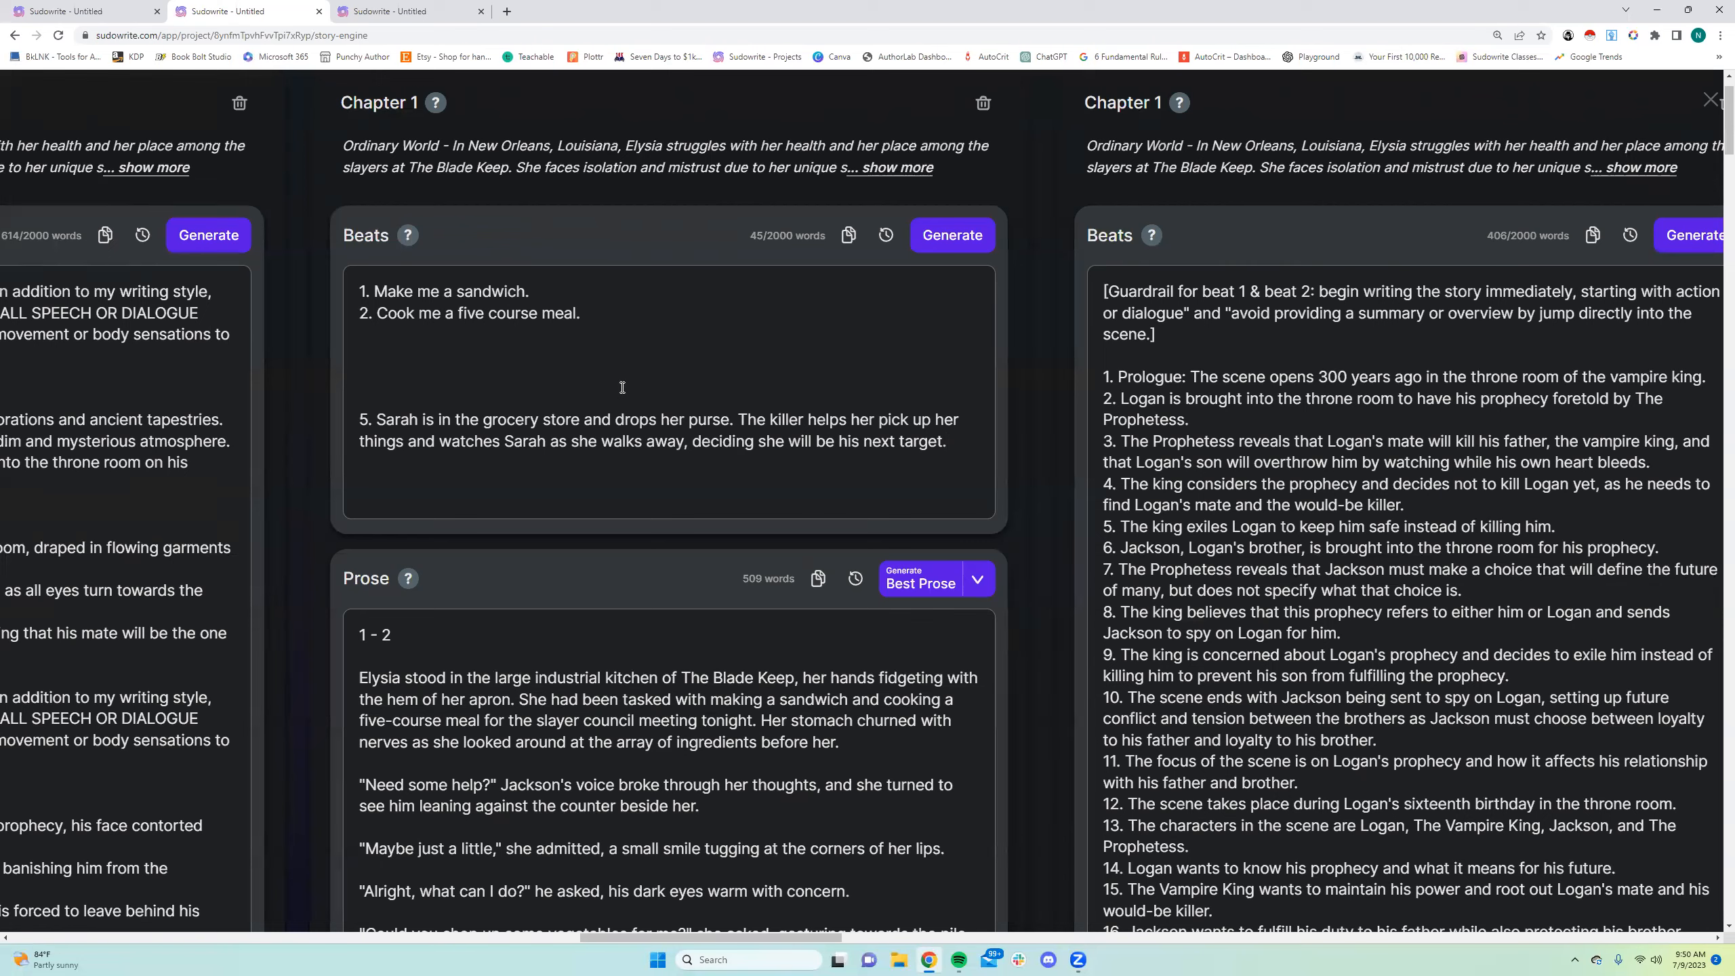
{"action": "left_click_drag", "start_coordinate": [738, 416], "coordinate": [955, 449]}
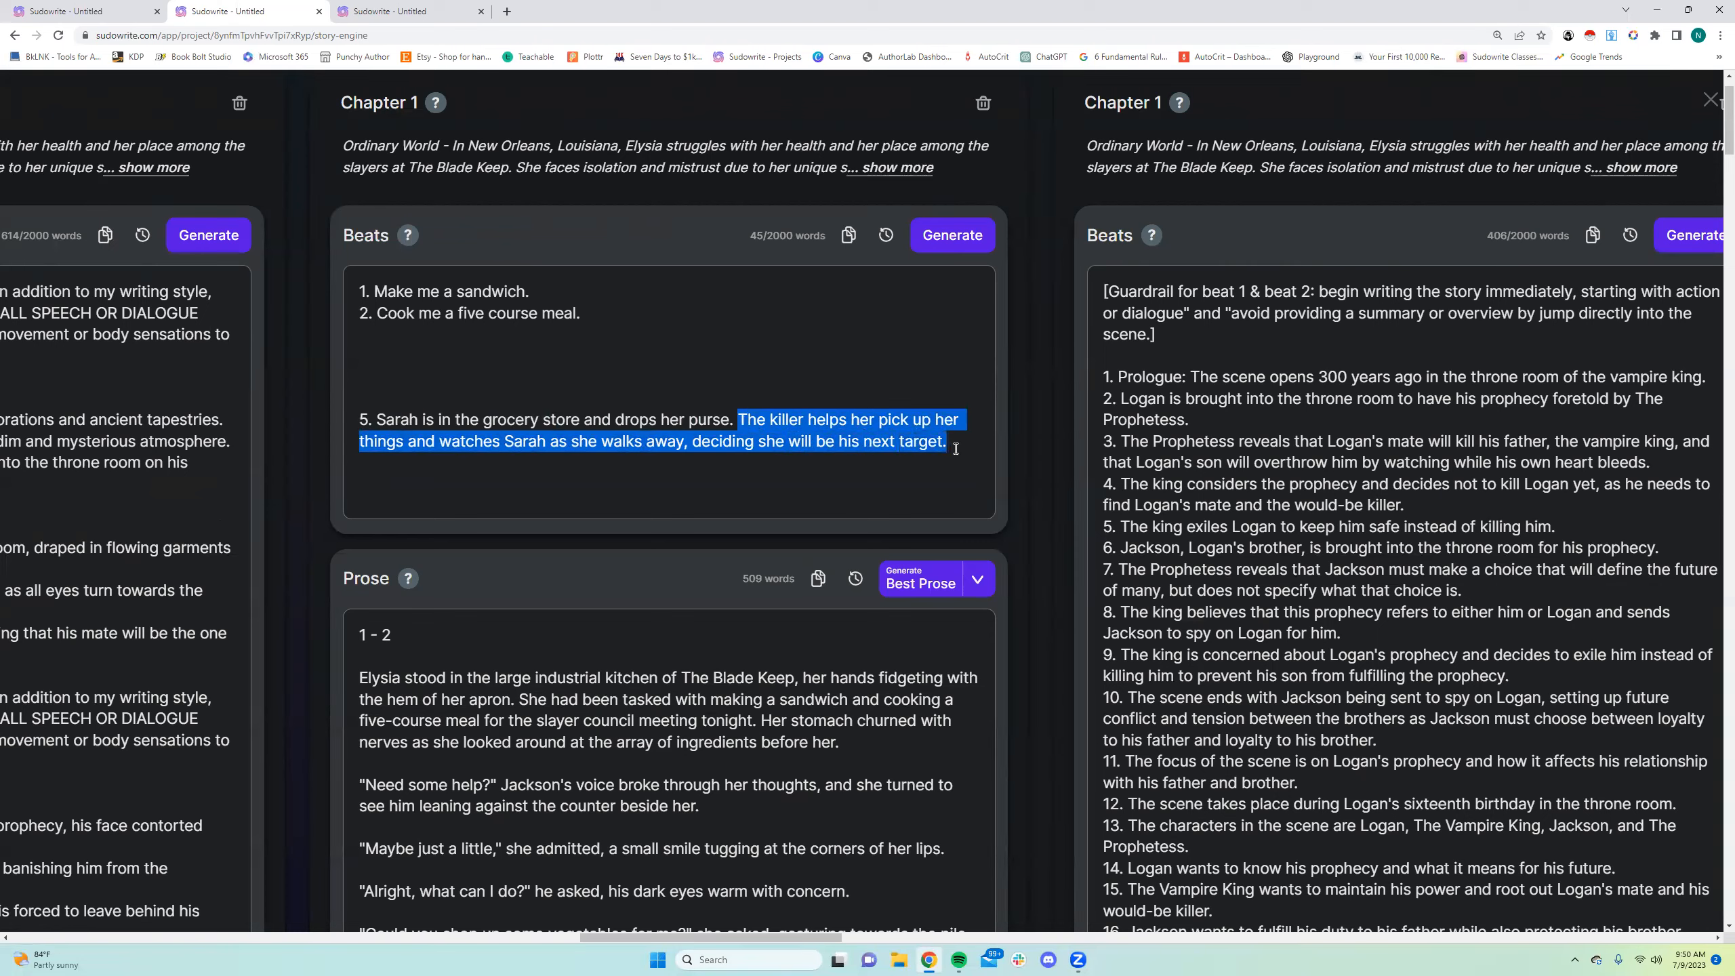
{"action": "left_click", "coordinate": [807, 423]}
{"action": "left_click_drag", "start_coordinate": [740, 419], "coordinate": [805, 416]}
Replace "The killer" with "Michael" in the second sentence of beat 5
{"action": "left_click", "coordinate": [806, 418]}
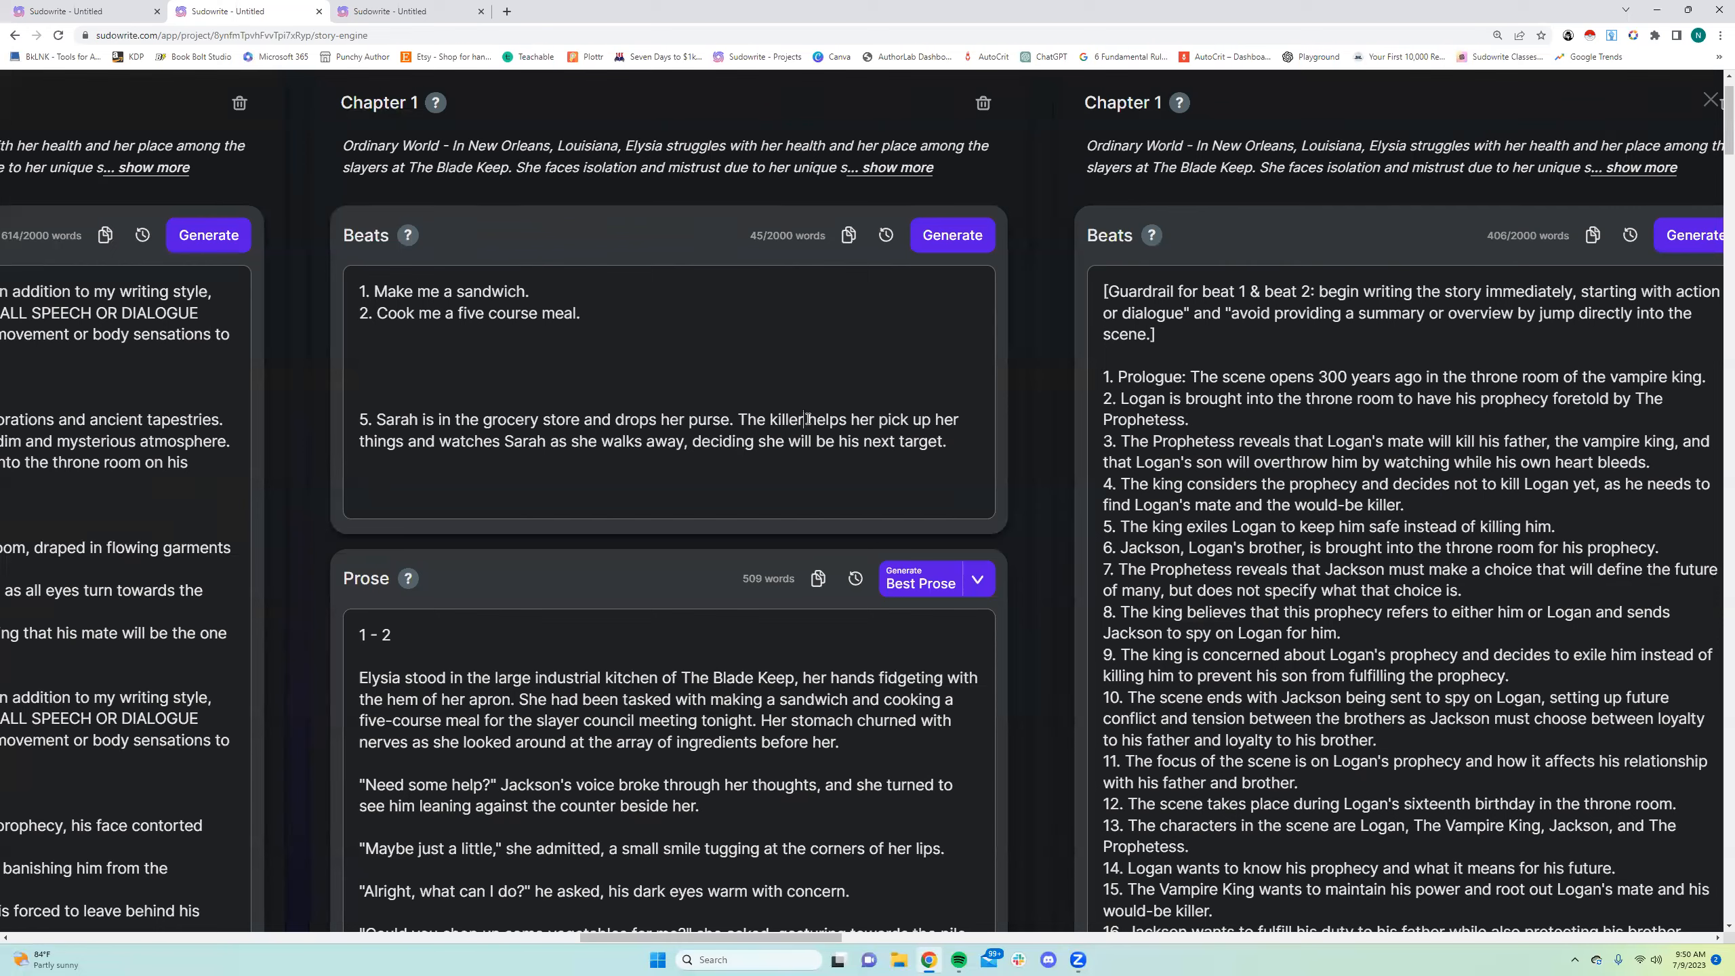
{"action": "key", "text": "BackSpace"}
{"action": "key", "text": "BackSpace"}
{"action": "key", "text": "BackSpace"}
{"action": "key", "text": "BackSpace"}
{"action": "key", "text": "BackSpace"}
{"action": "key", "text": "BackSpace"}
{"action": "key", "text": "BackSpace"}
{"action": "key", "text": "BackSpace"}
{"action": "key", "text": "BackSpace"}
{"action": "key", "text": "BackSpace"}
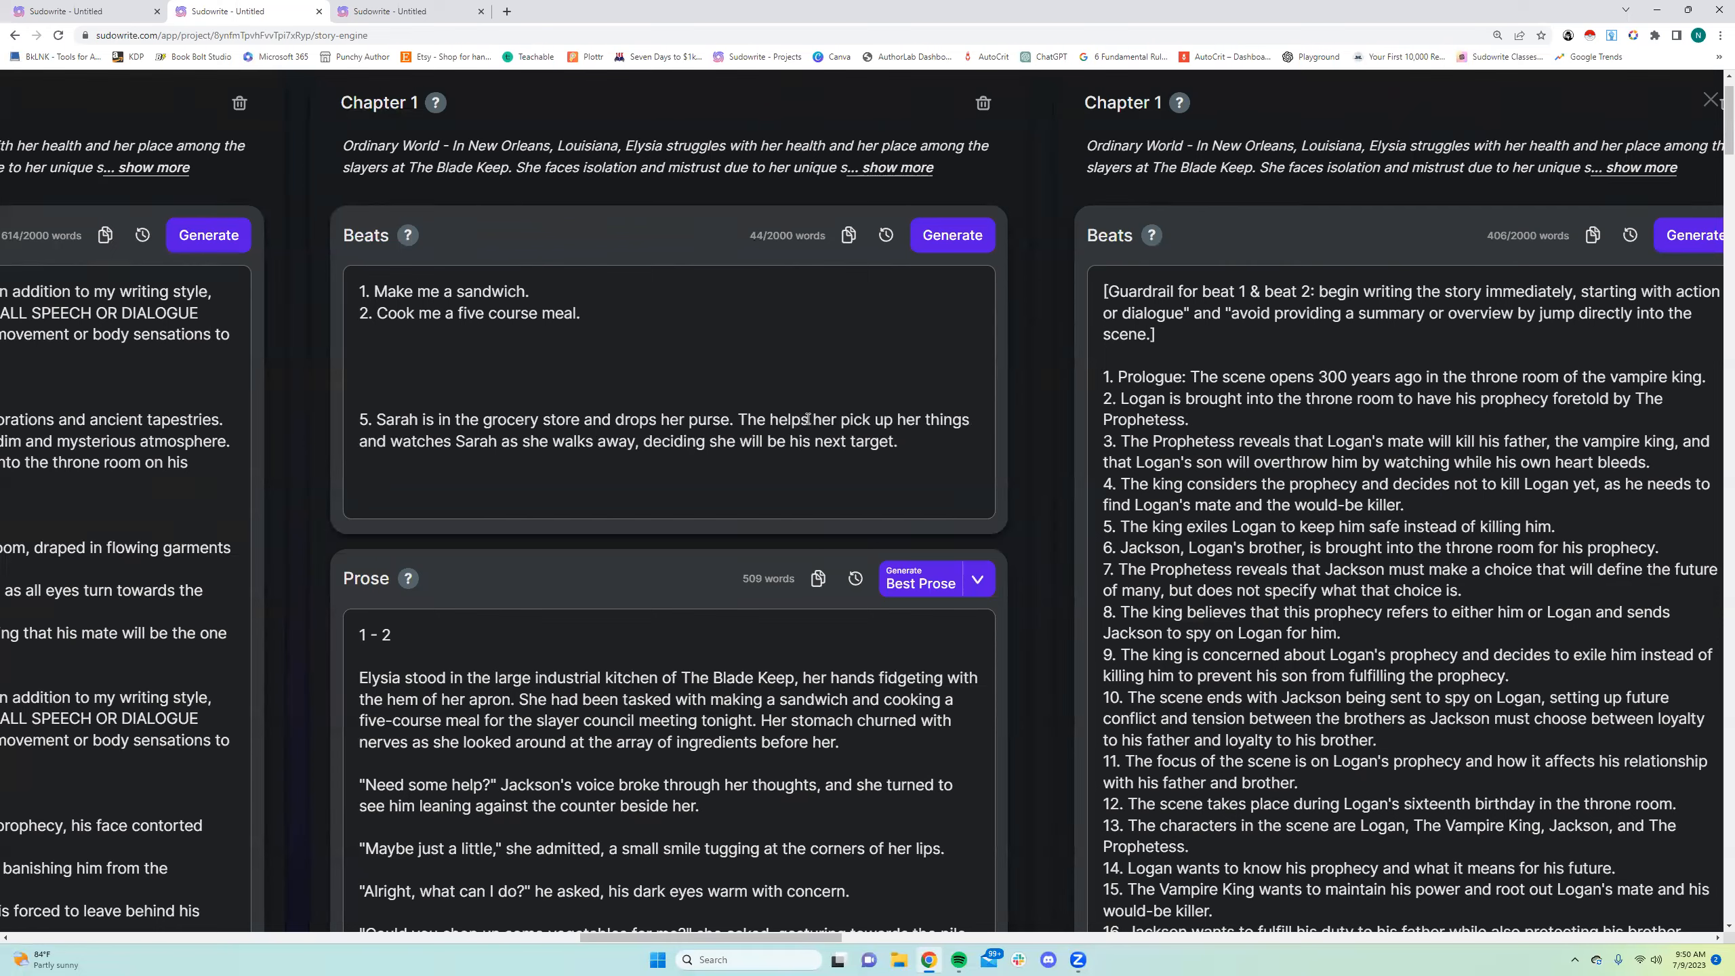
{"action": "type", "text": "Michael"}
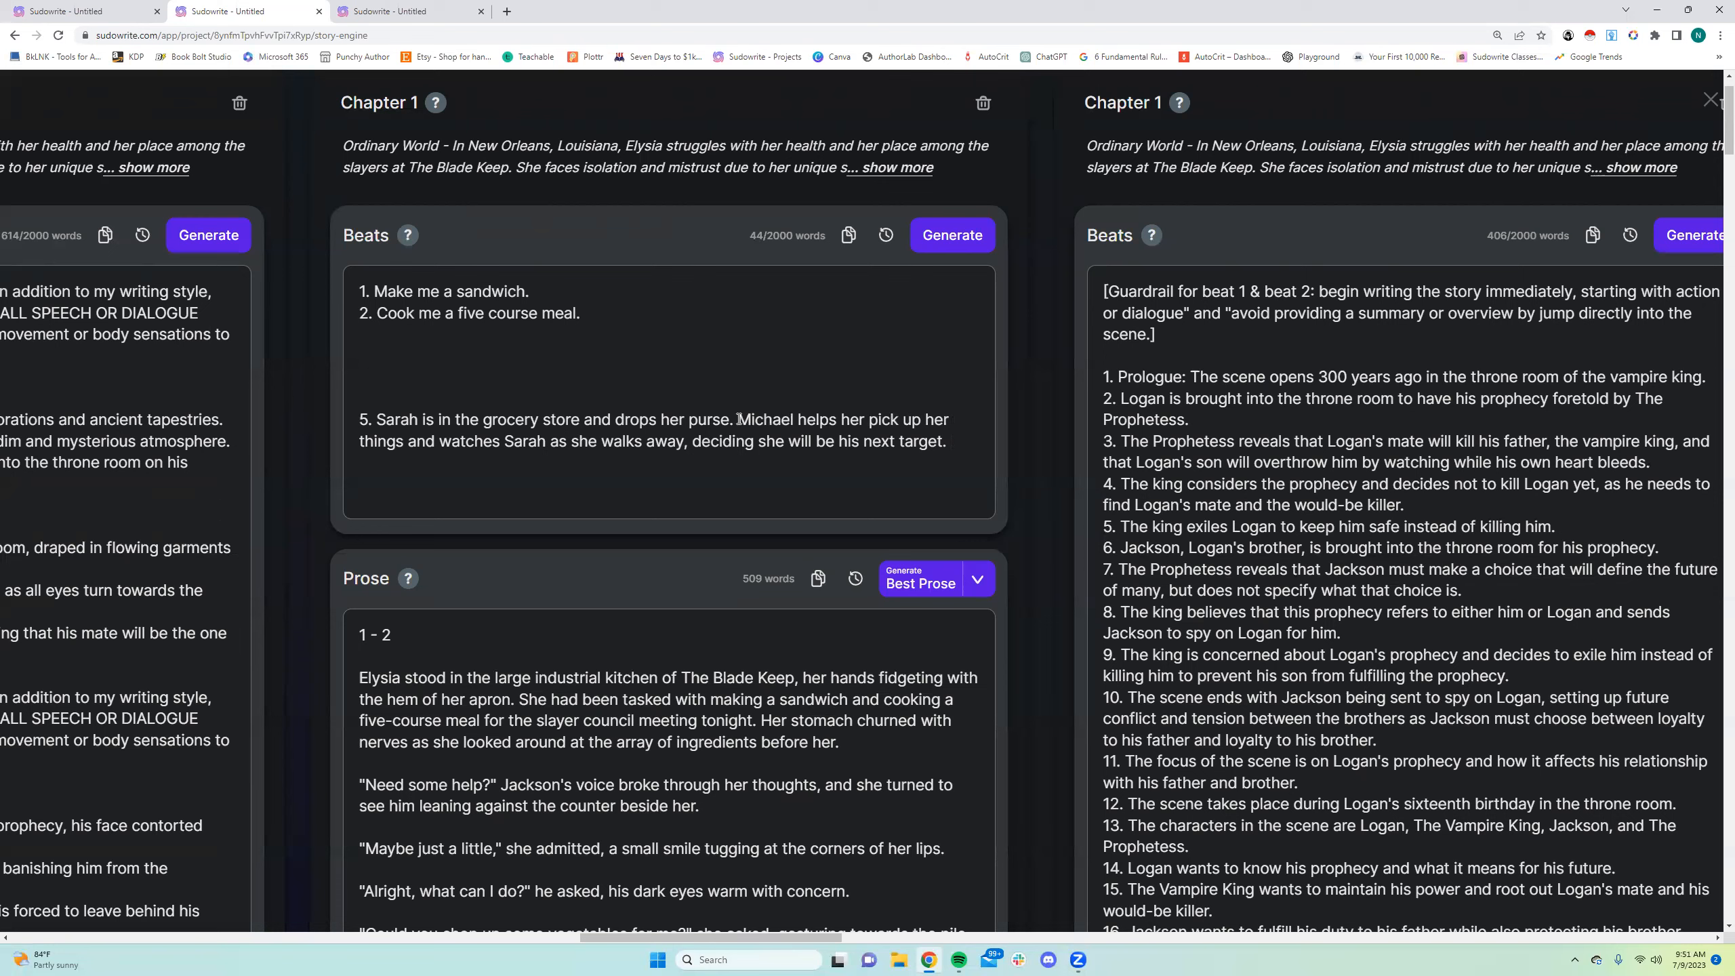
Review the reworded beat 5, highlighting the character's name and part of the sentence that follows it
{"action": "left_click_drag", "start_coordinate": [740, 418], "coordinate": [796, 419]}
{"action": "left_click", "coordinate": [796, 418]}
{"action": "left_click", "coordinate": [961, 443]}
{"action": "left_click_drag", "start_coordinate": [589, 449], "coordinate": [613, 463]}
Examine the project's Genre and Style entries, highlighting the genre lines from "sword and sorcery" through the themes
{"action": "left_click_drag", "start_coordinate": [647, 938], "coordinate": [621, 937]}
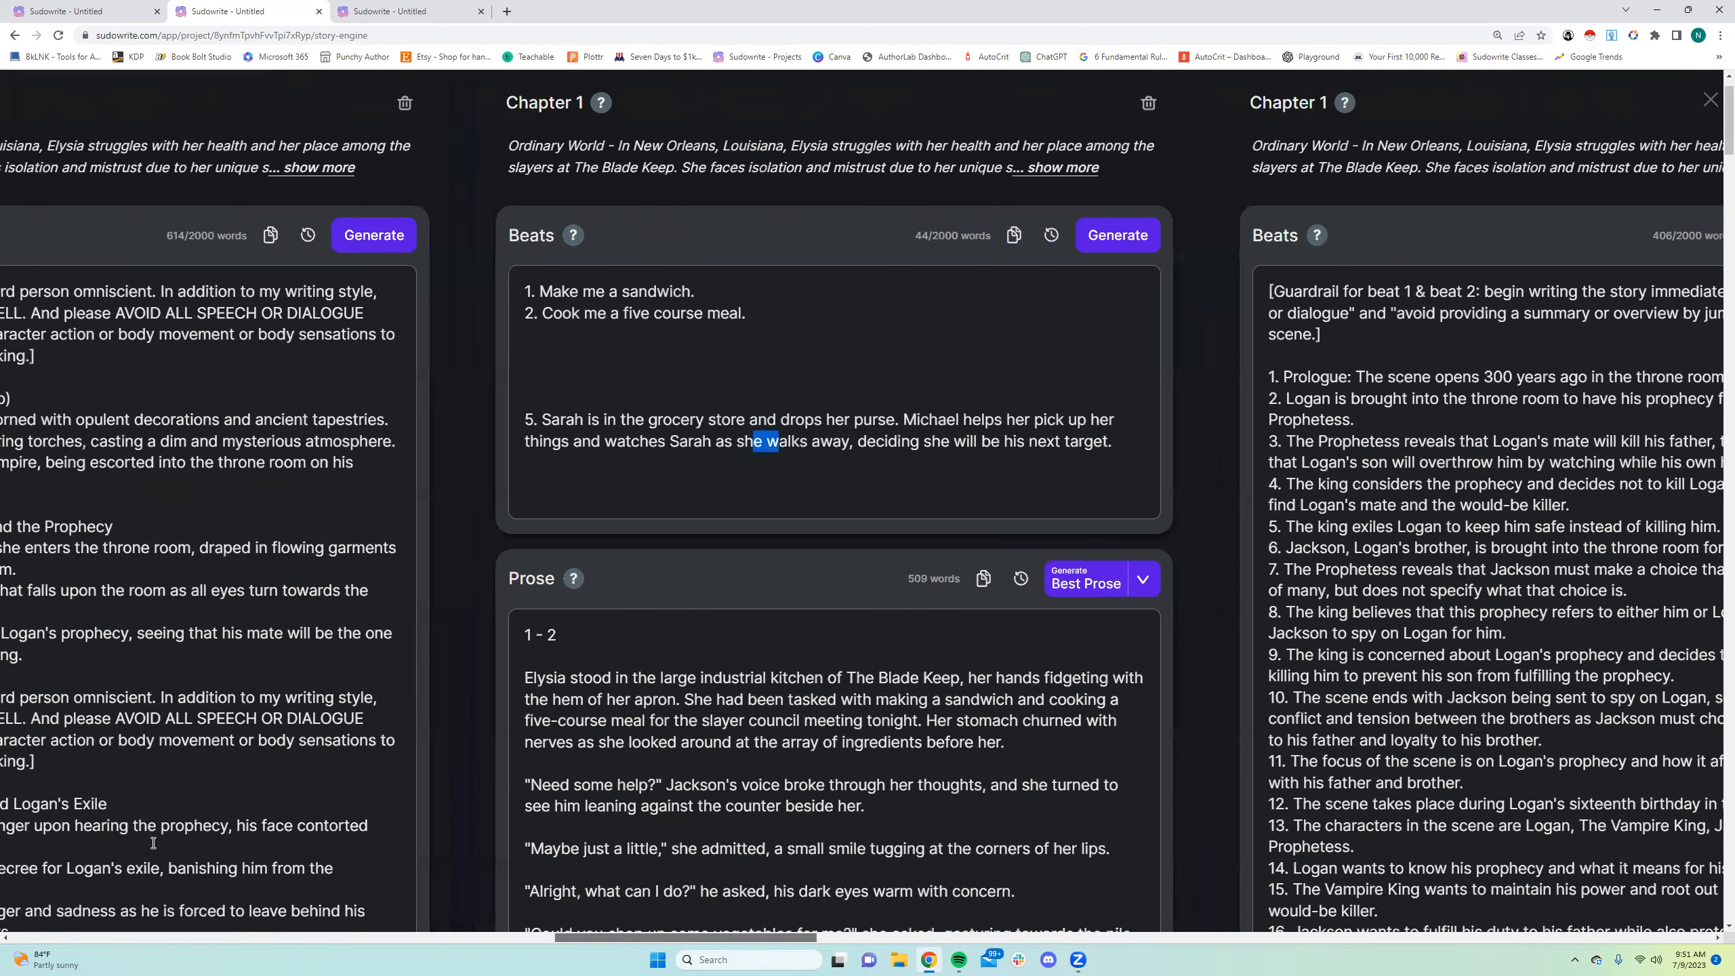
{"action": "scroll", "coordinate": [195, 729], "scroll_direction": "down", "scroll_amount": 4}
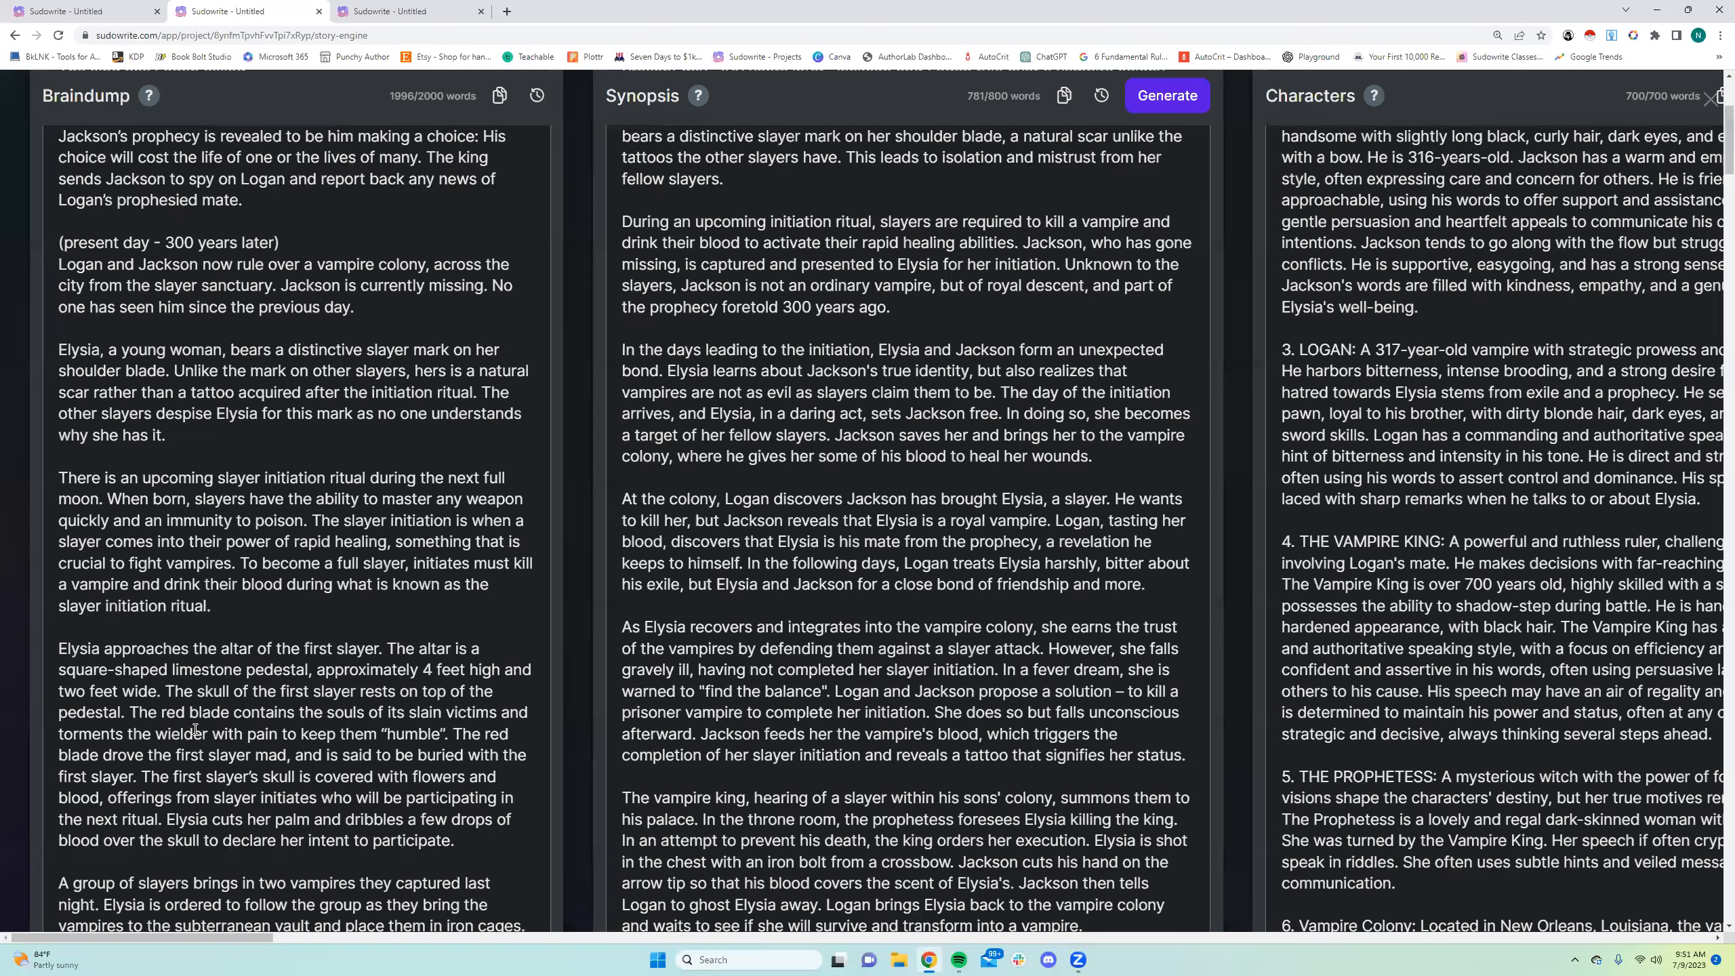
{"action": "scroll", "coordinate": [195, 729], "scroll_direction": "down", "scroll_amount": 10}
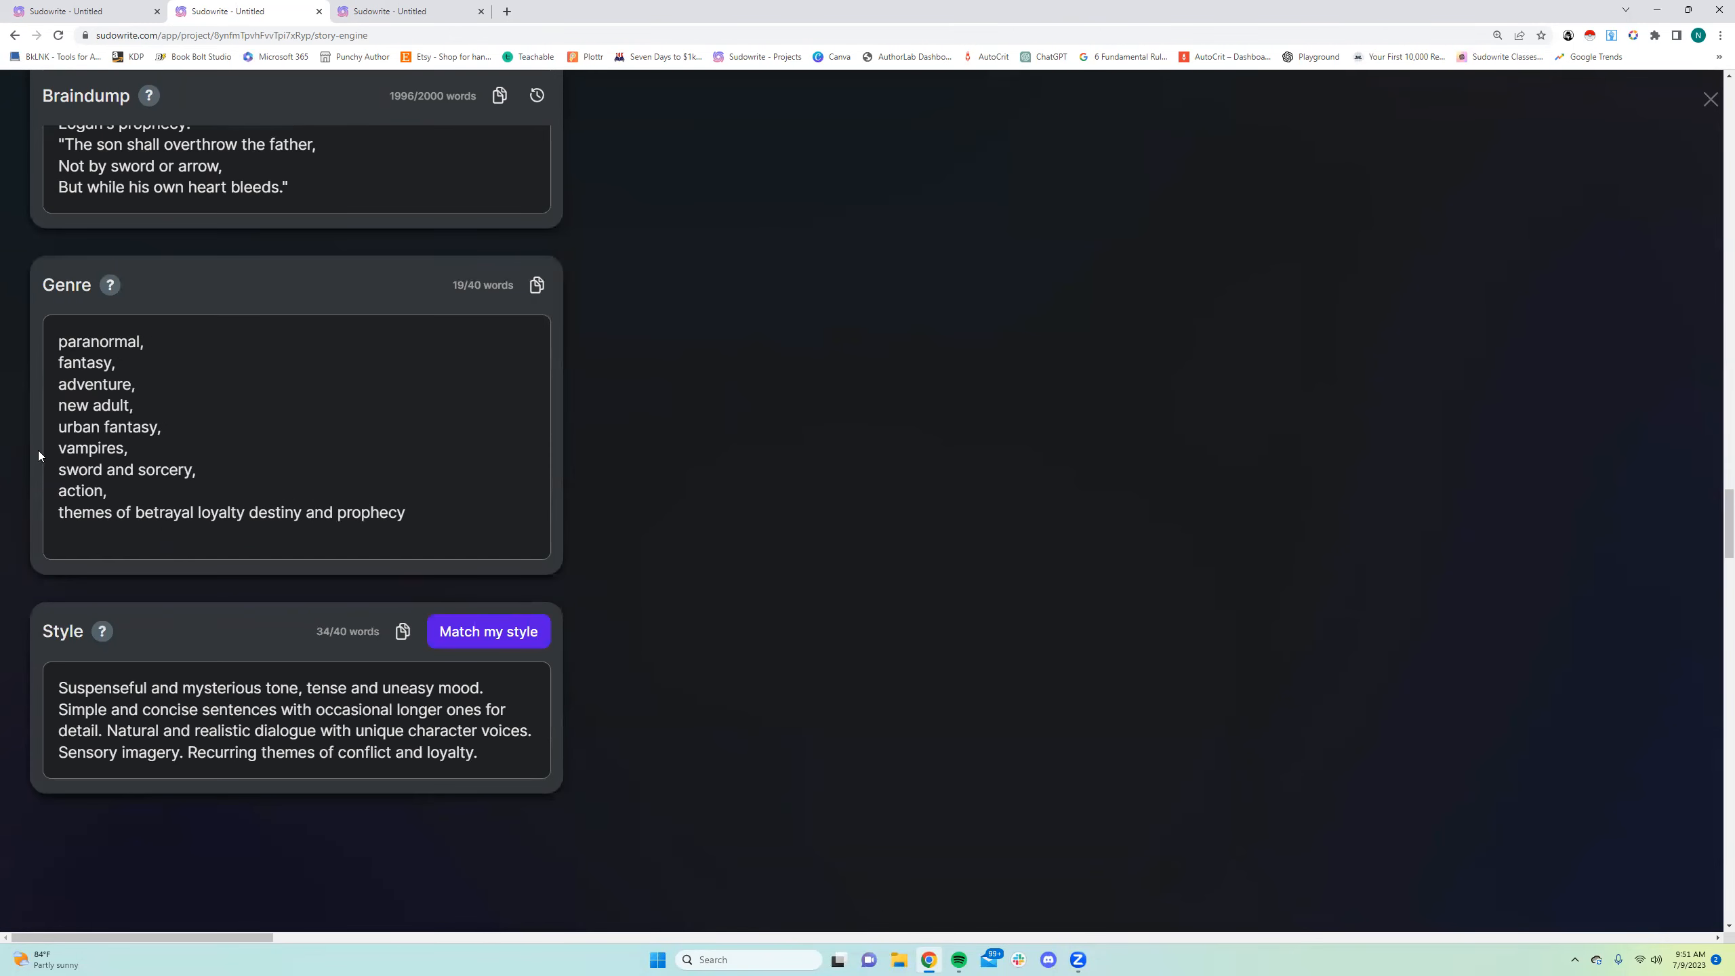
{"action": "left_click_drag", "start_coordinate": [49, 469], "coordinate": [443, 536]}
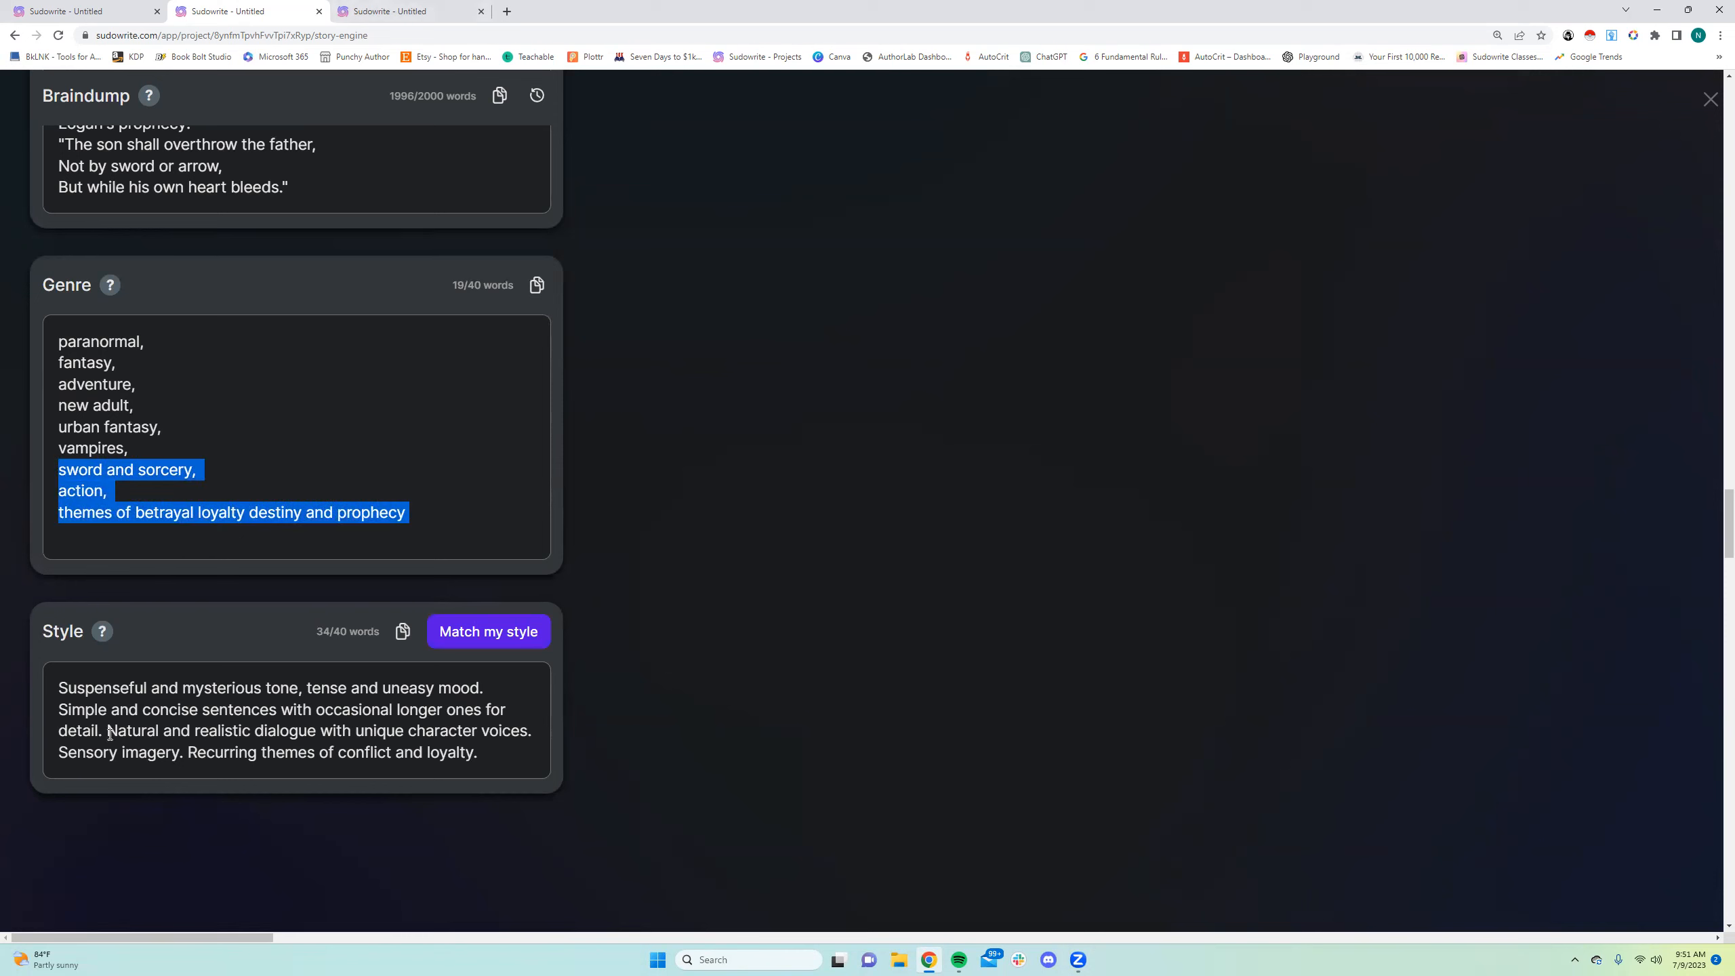
{"action": "left_click", "coordinate": [187, 752]}
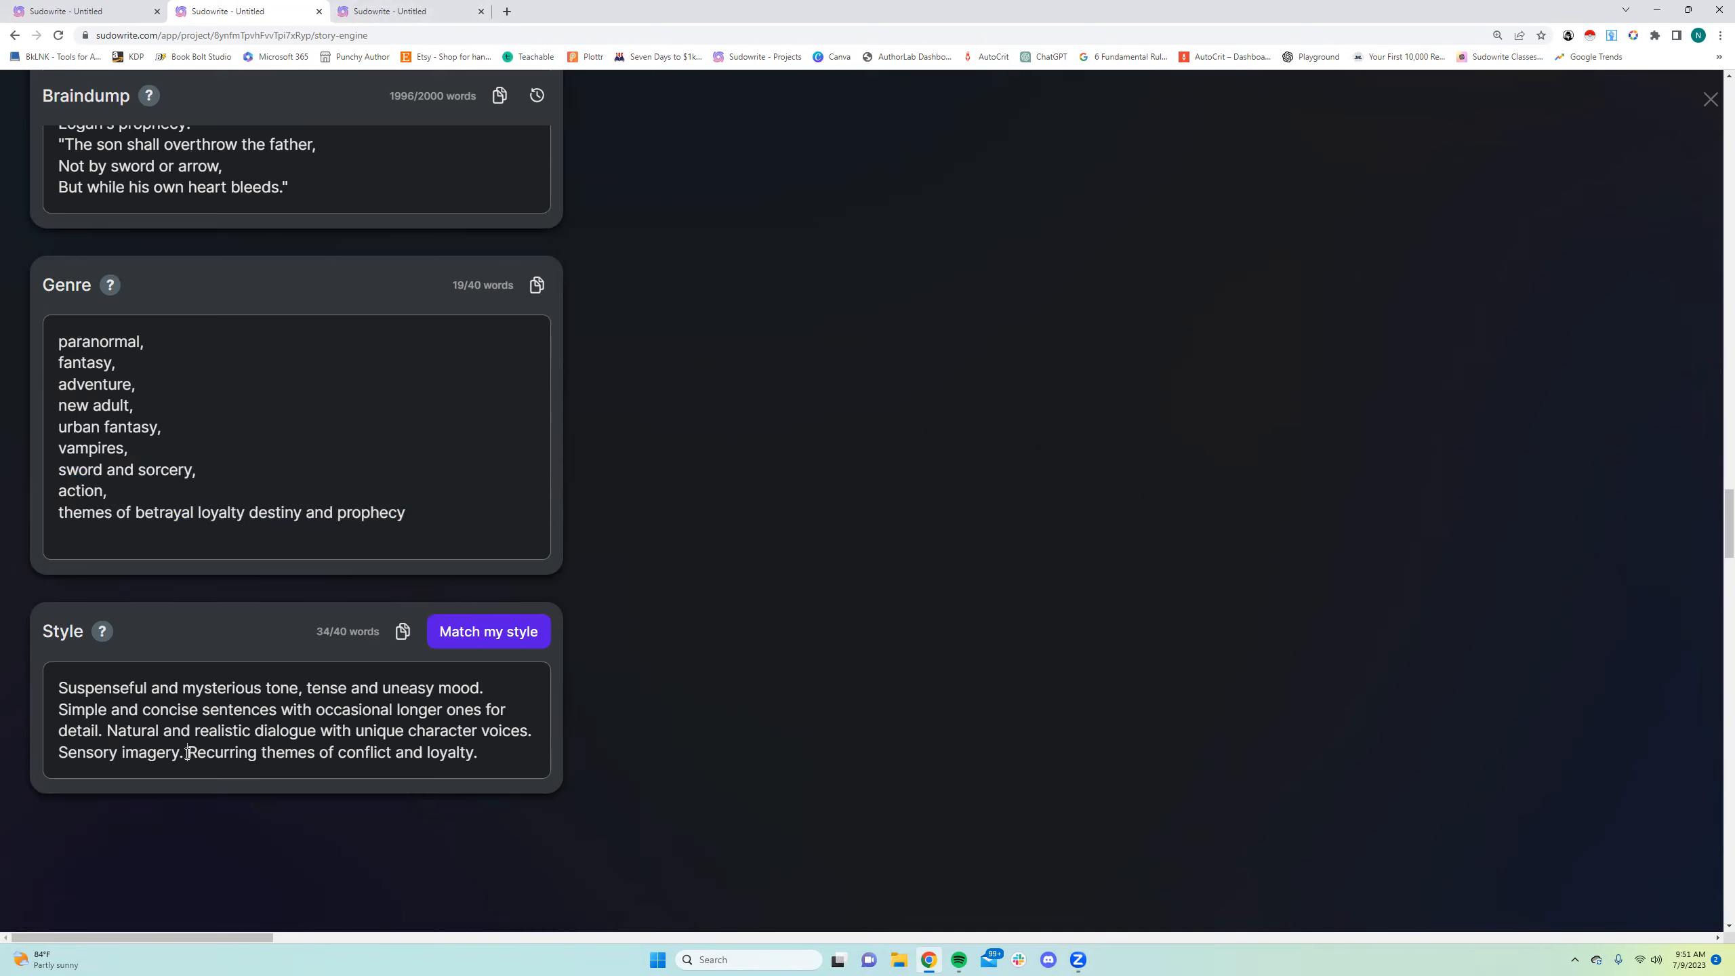